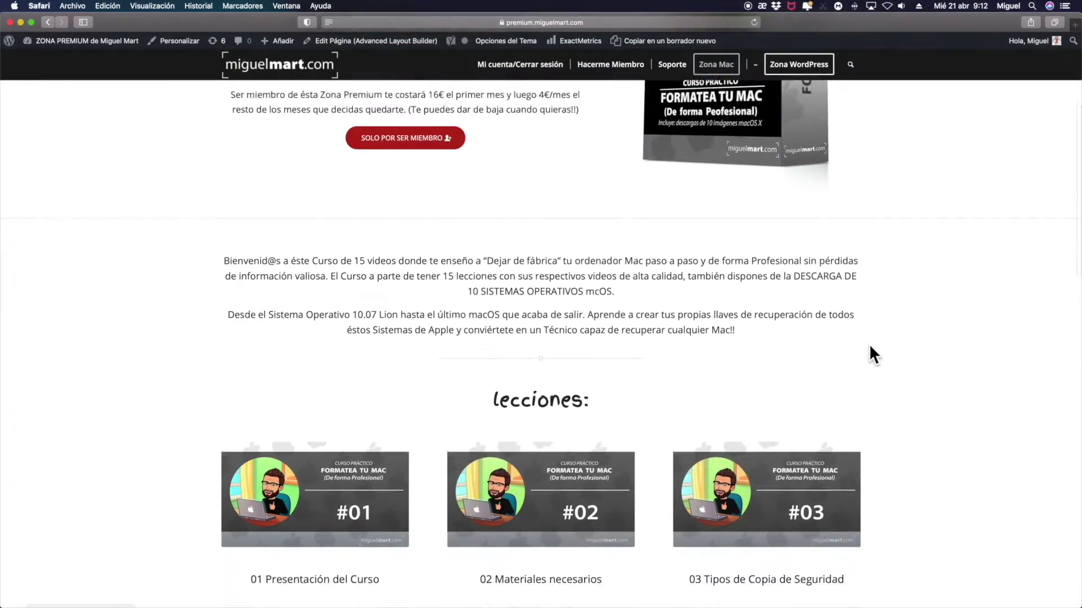
- Look through the Formatea tu Mac lesson list and the Zona Mac page on the miguelmart.com premium site
scroll(870, 355, "down", 5)
scroll(893, 349, "down", 15)
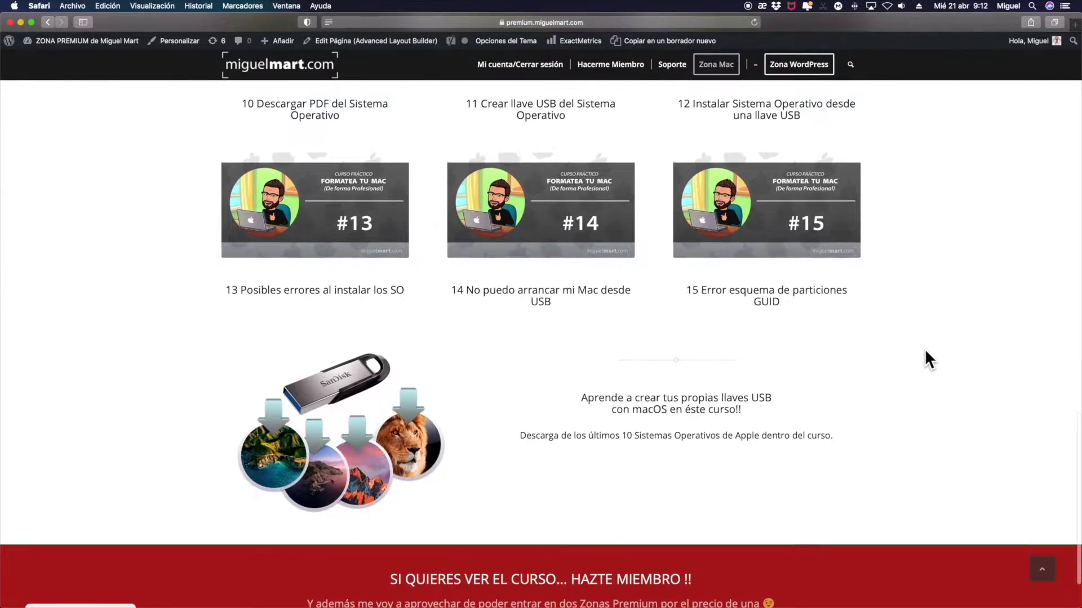
scroll(925, 350, "up", 15)
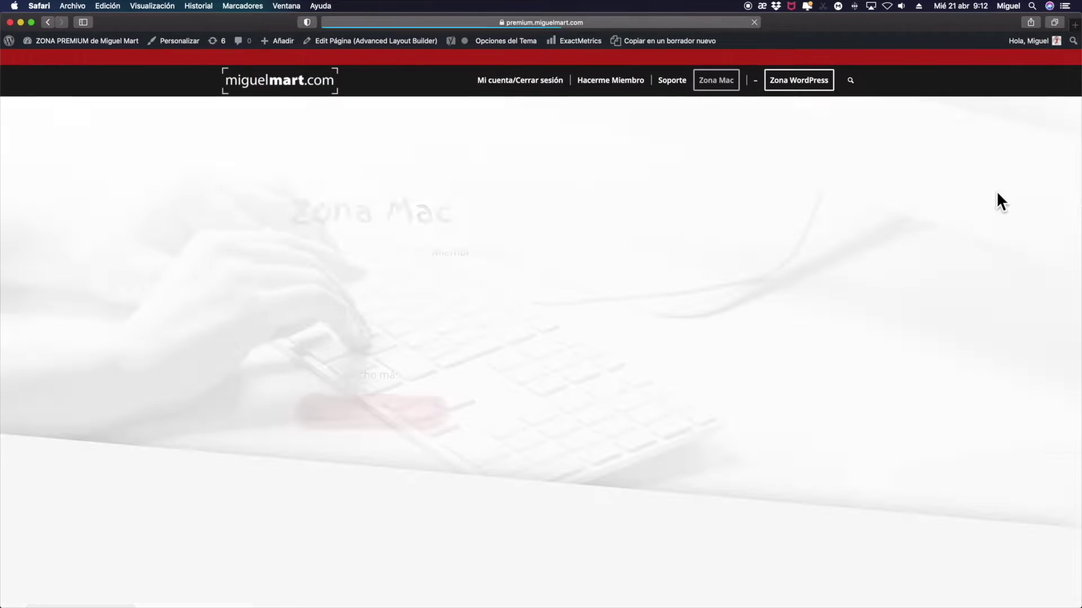
scroll(992, 194, "down", 6)
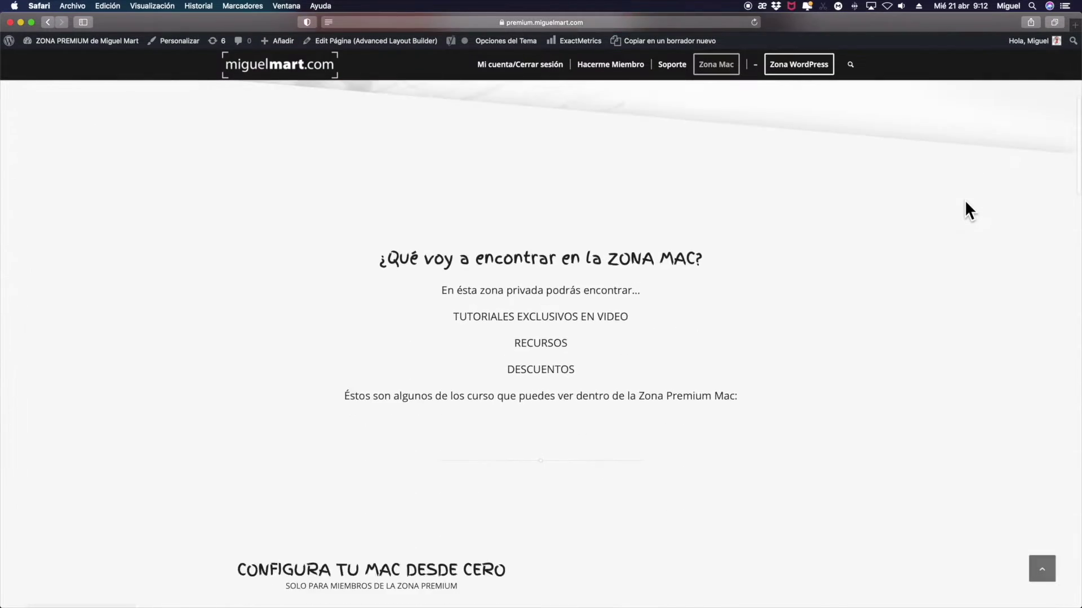
scroll(965, 200, "down", 12)
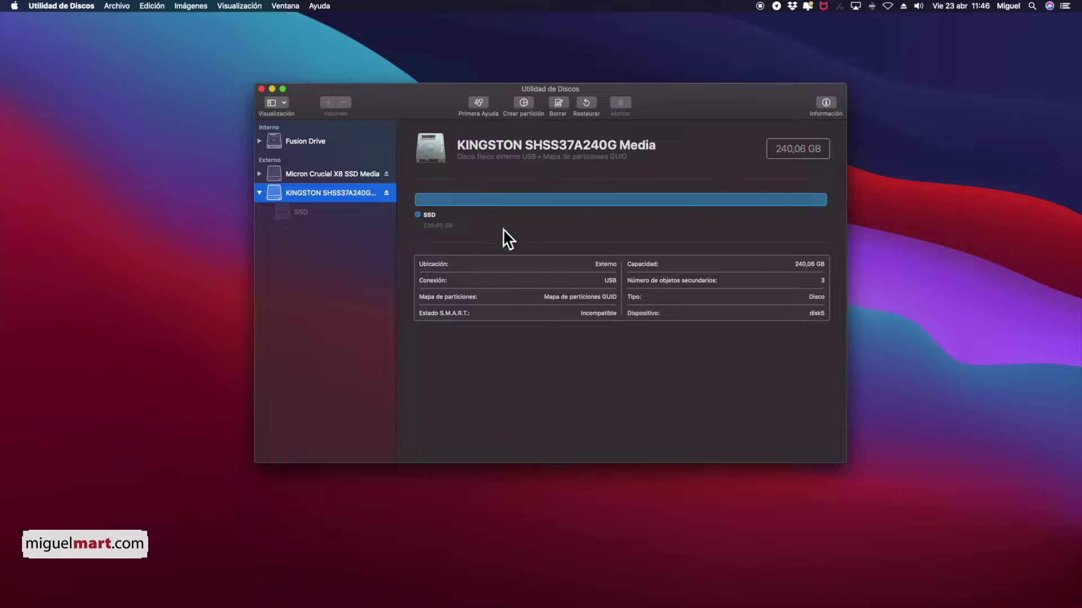
- Inspect the greyed-out SSD volume of the external KINGSTON drive in Disk Utility
left_click(290, 218)
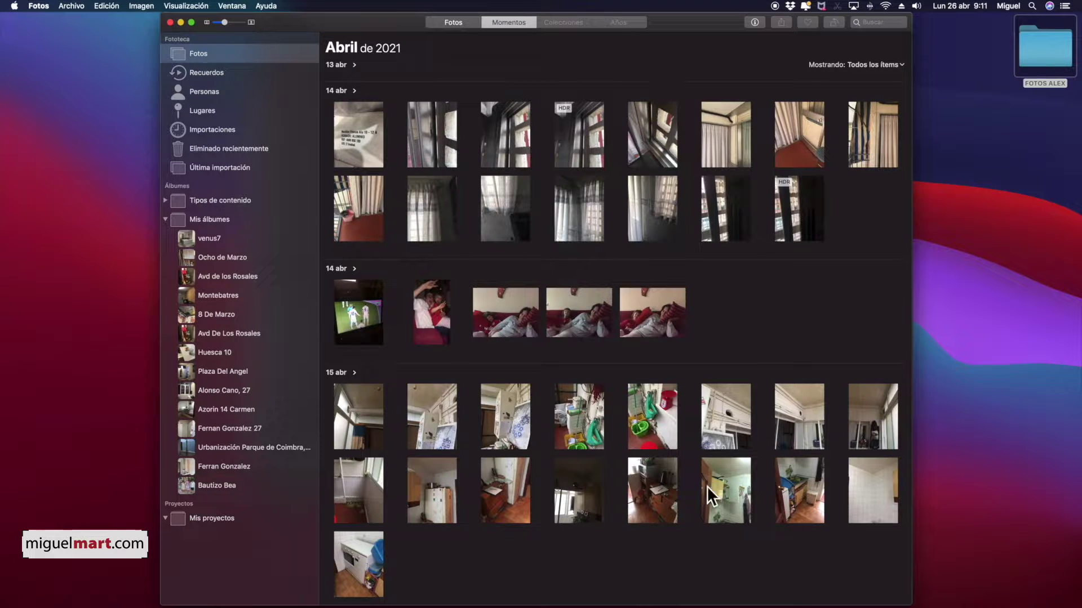
- Look through the photo library's moments from February to April 2021 in Photos
scroll(706, 485, "down", 5)
scroll(773, 437, "up", 15)
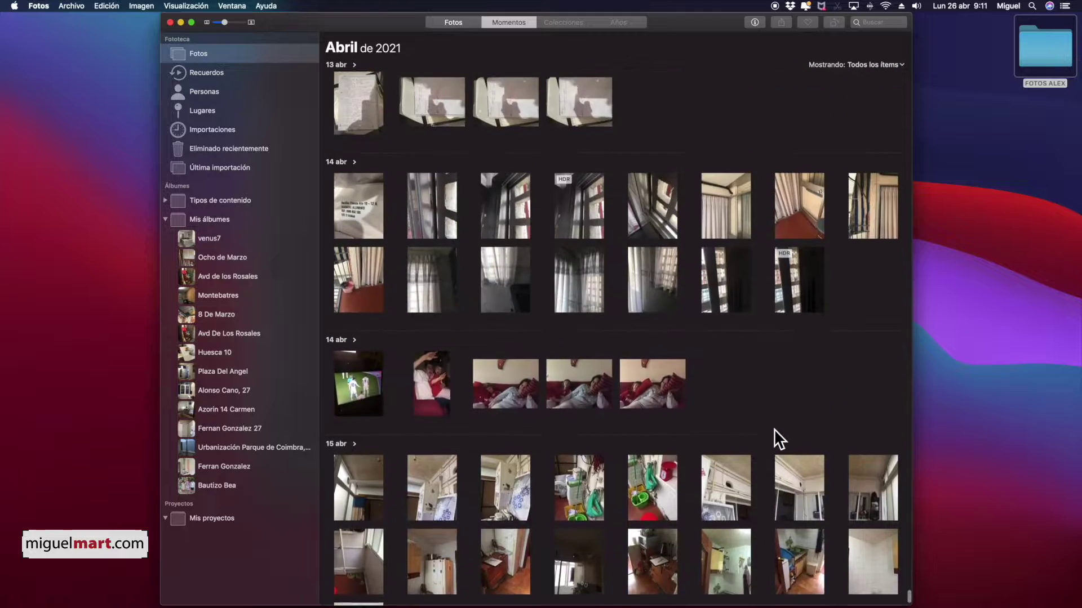
scroll(774, 439, "up", 15)
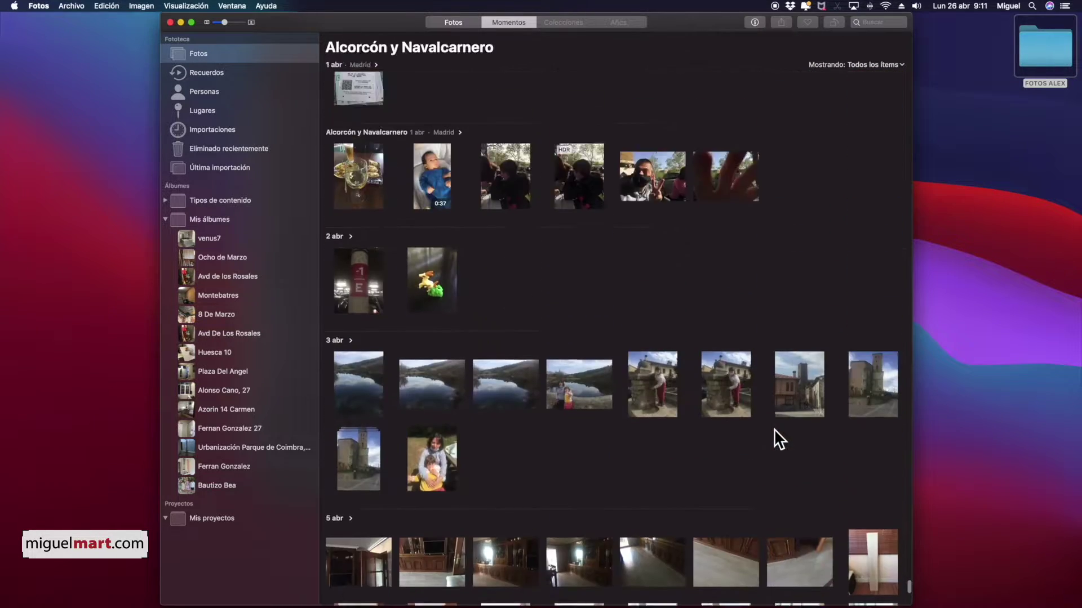
scroll(773, 428, "up", 15)
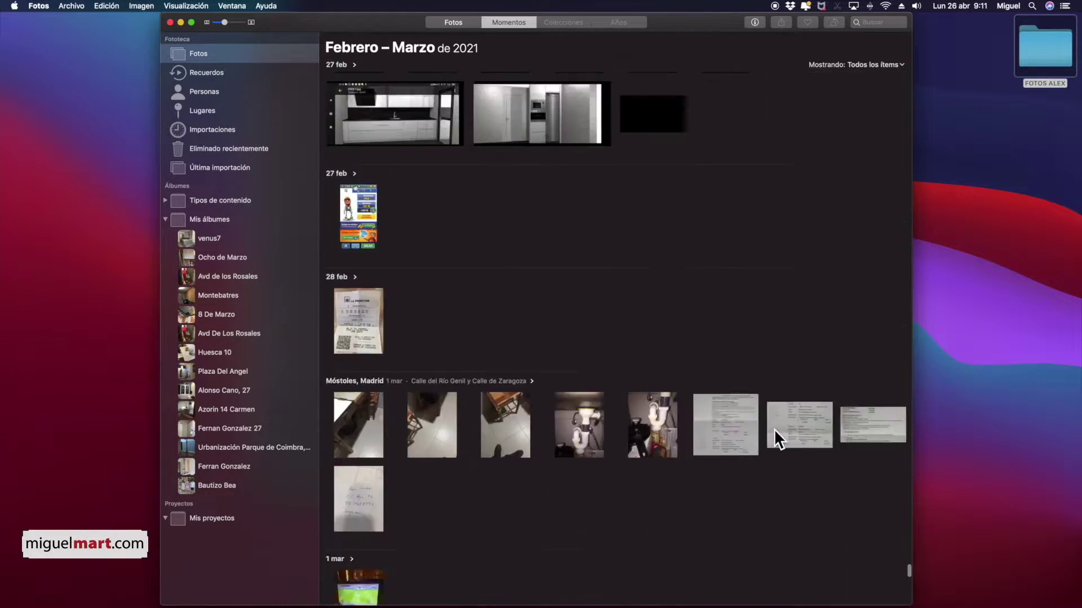
scroll(775, 439, "down", 15)
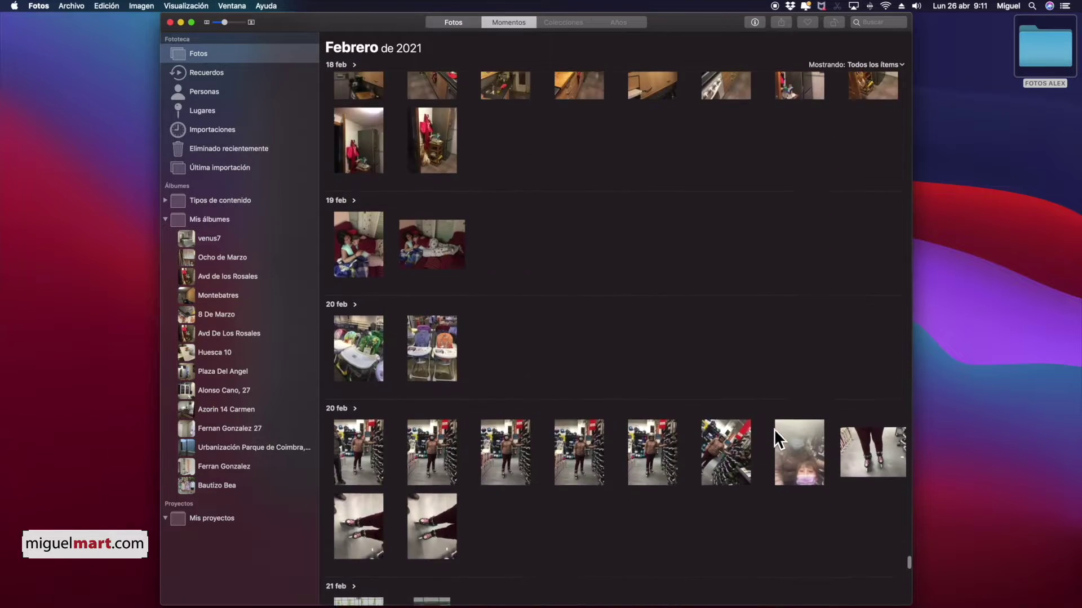
scroll(773, 434, "down", 5)
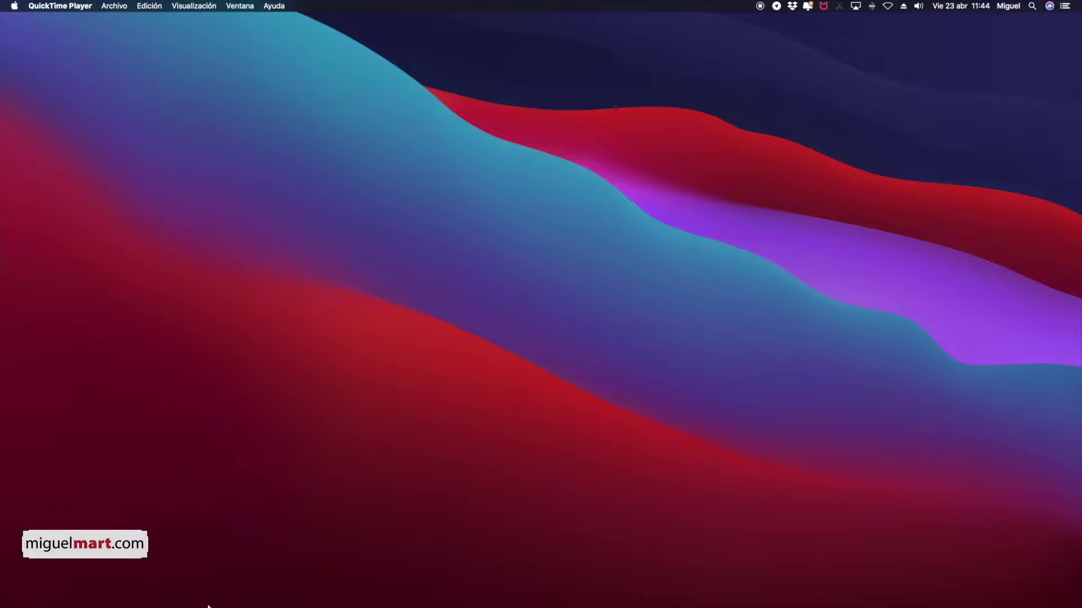
- Inspect the Fusion Drive, the Micron Crucial X8 and the KINGSTON drive with its SSD volume in Disk Utility, collapsing the first two
left_click(120, 574)
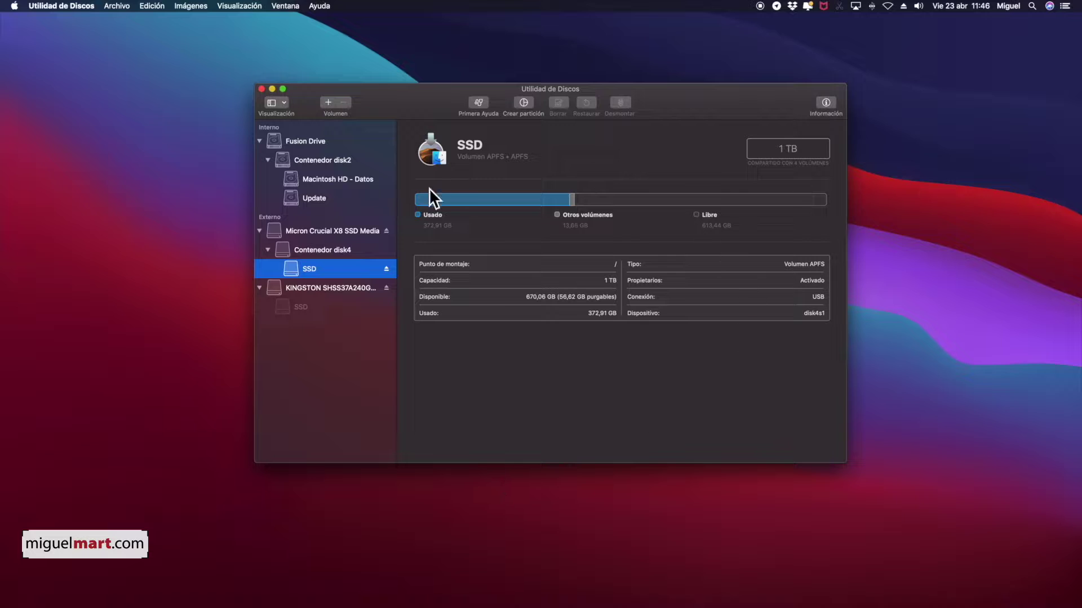
left_click(284, 144)
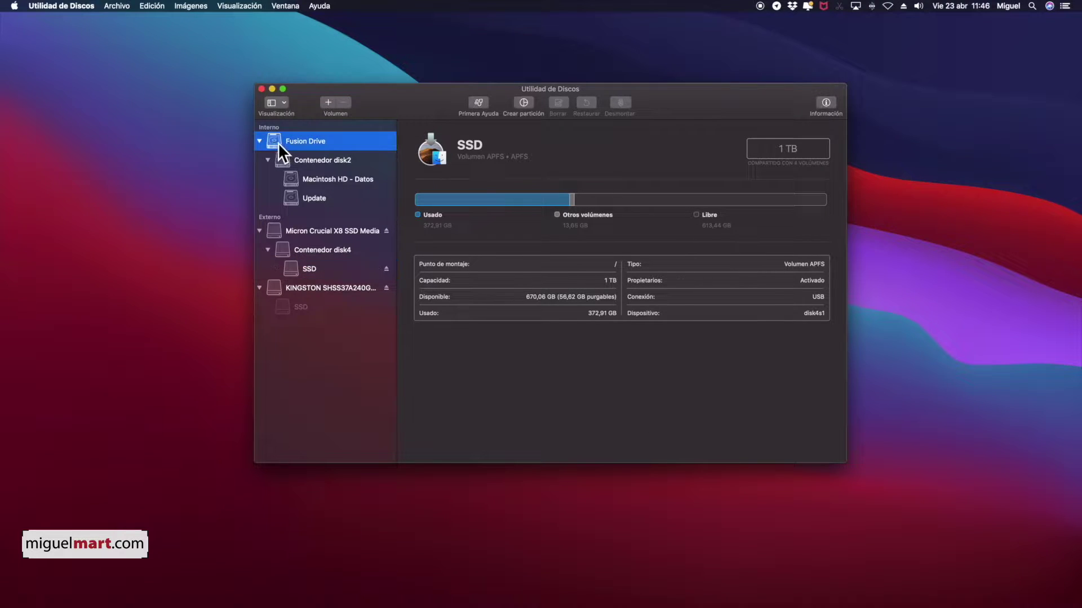
left_click(259, 141)
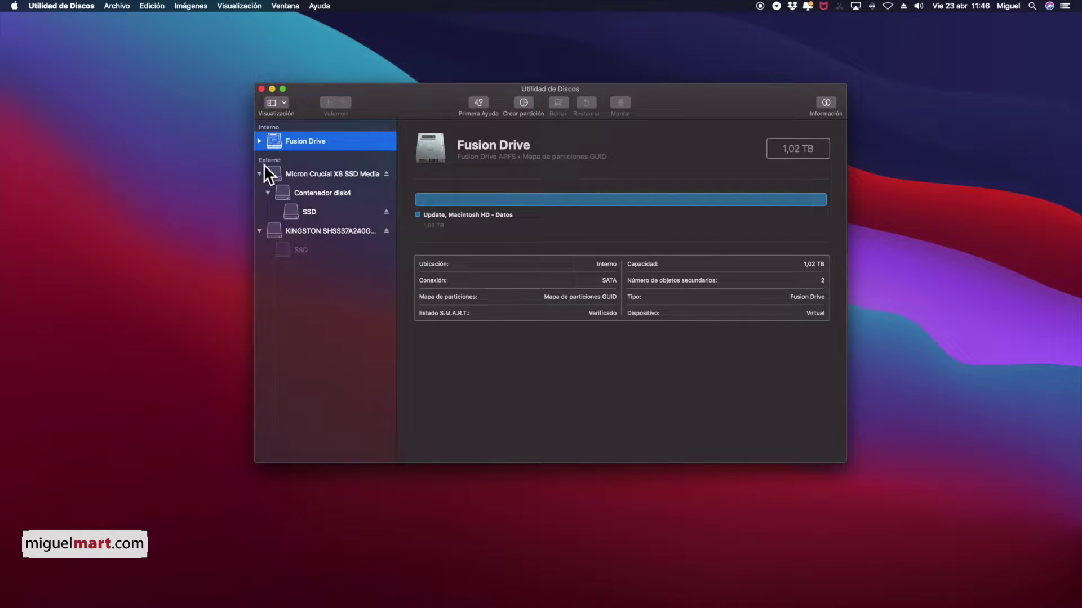
left_click(278, 169)
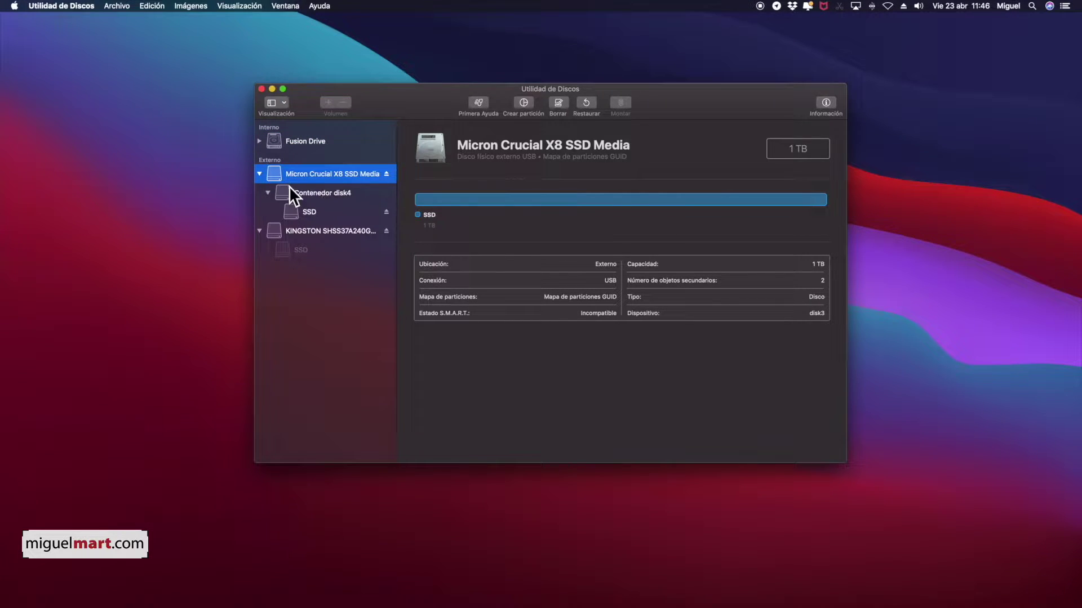
left_click(260, 175)
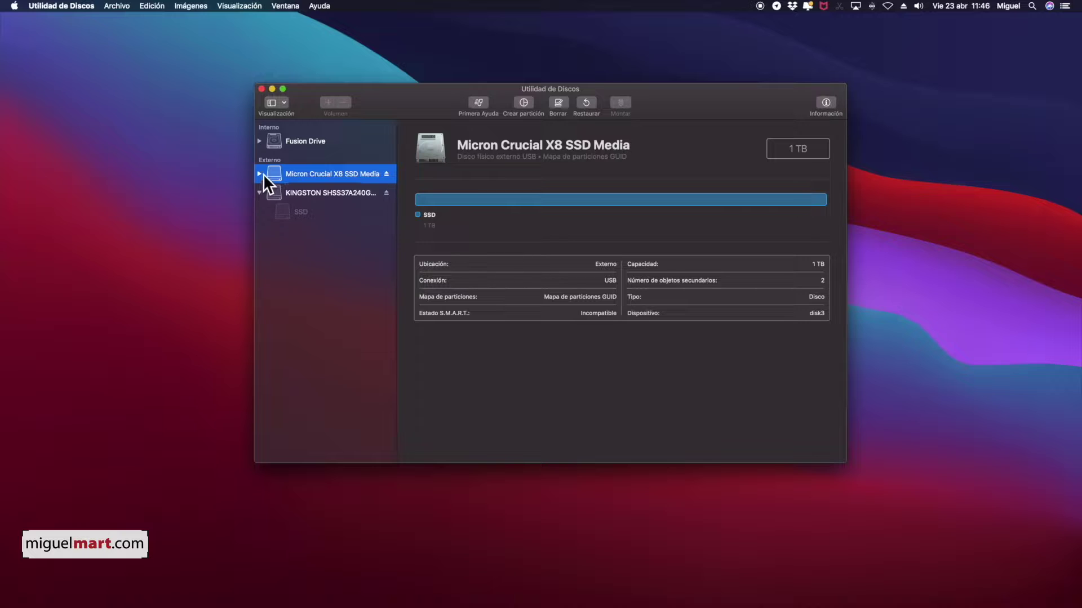
left_click(288, 192)
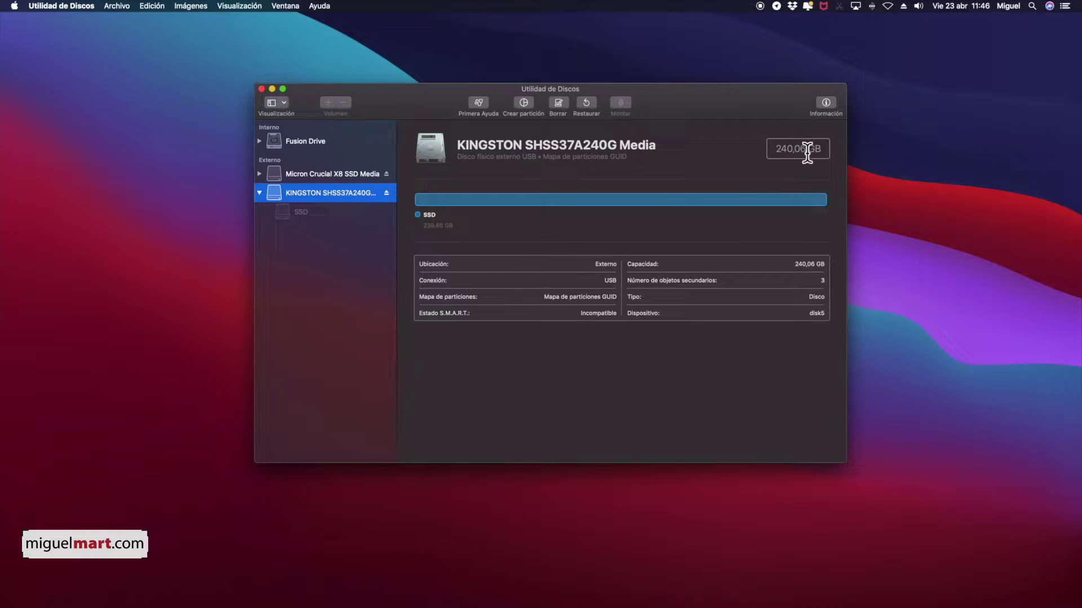
left_click(303, 216)
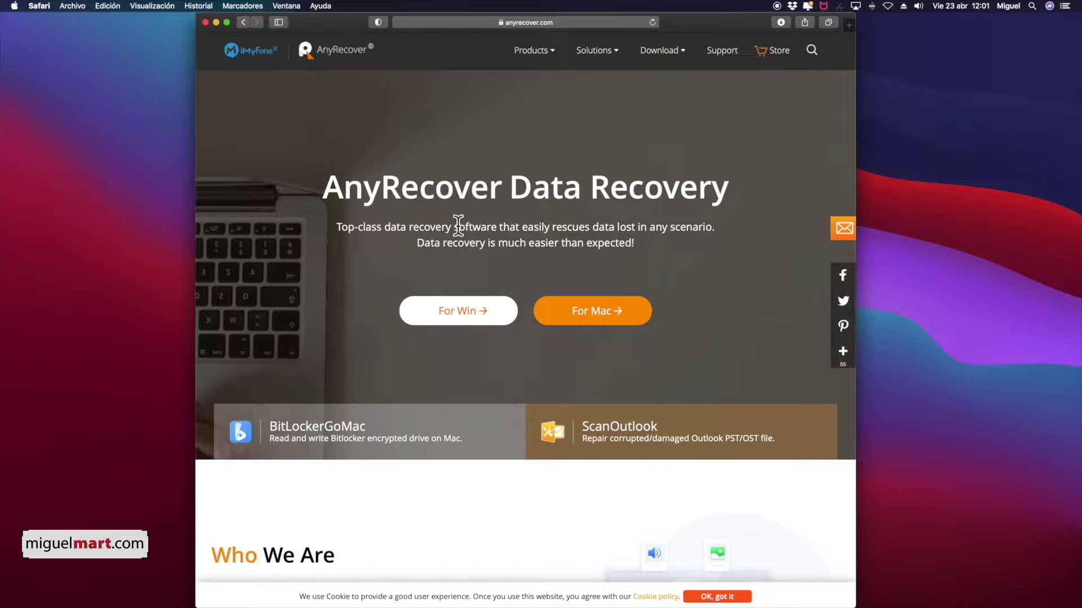
- Look over the AnyRecover home page in Safari and examine the product page of its Mac version
scroll(710, 258, "down", 3)
scroll(708, 258, "down", 3)
scroll(731, 261, "up", 5)
left_click(612, 312)
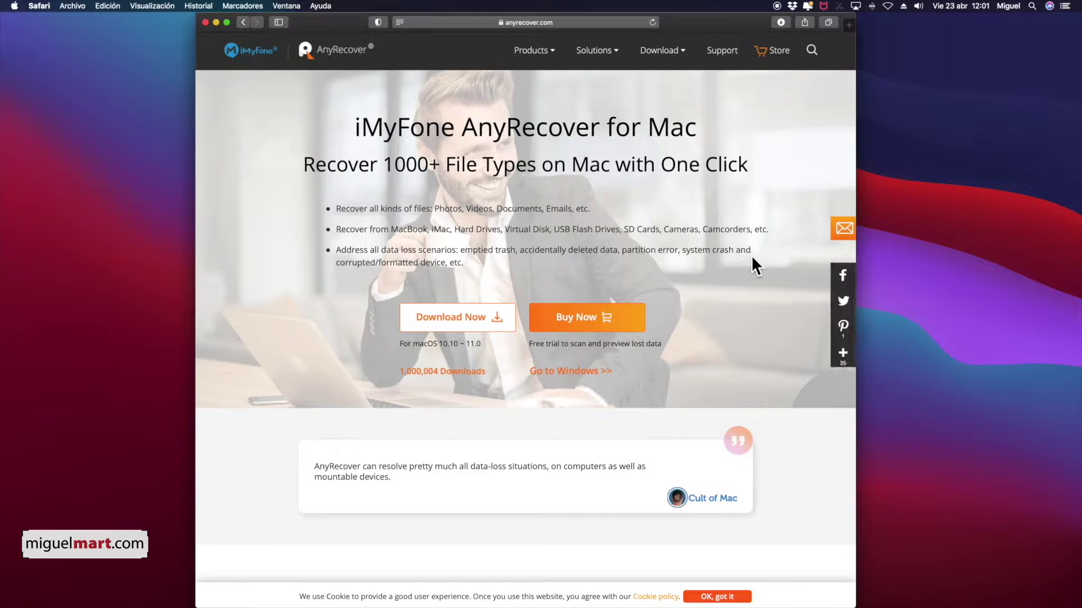
scroll(717, 305, "down", 7)
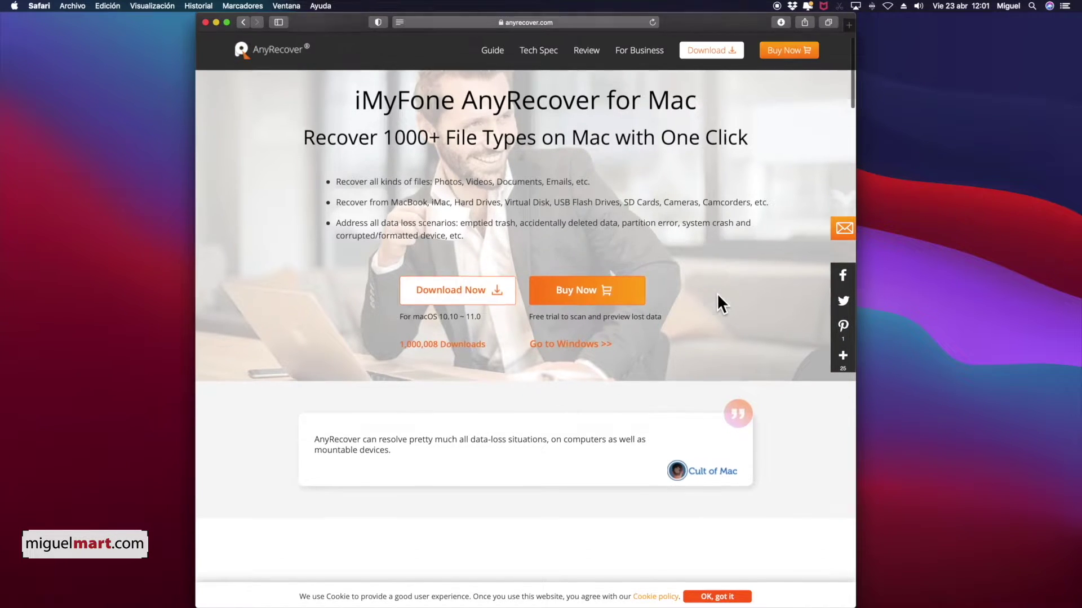
scroll(738, 299, "down", 10)
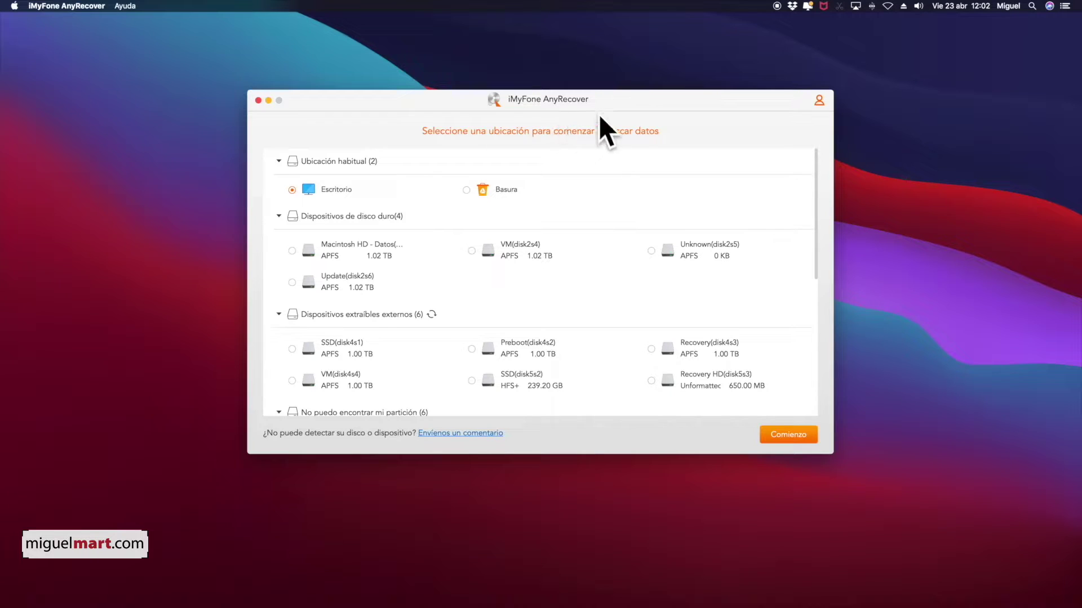
- Review the available scan locations in iMyFone AnyRecover and select the external volume SSD(disk5s2) as the one to search
scroll(579, 169, "down", 5)
scroll(567, 189, "down", 4)
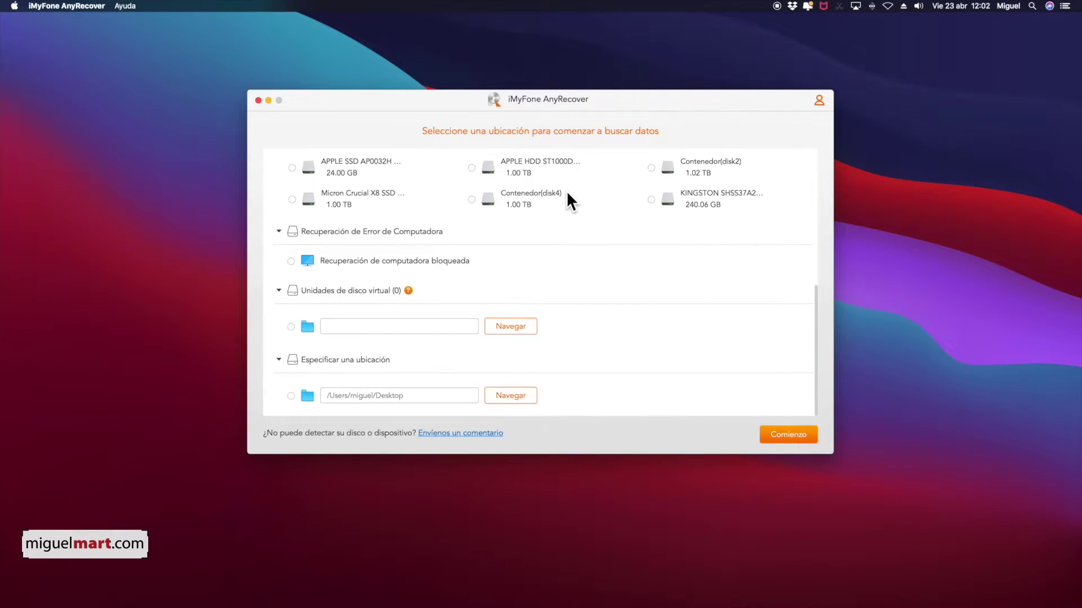
scroll(567, 190, "up", 10)
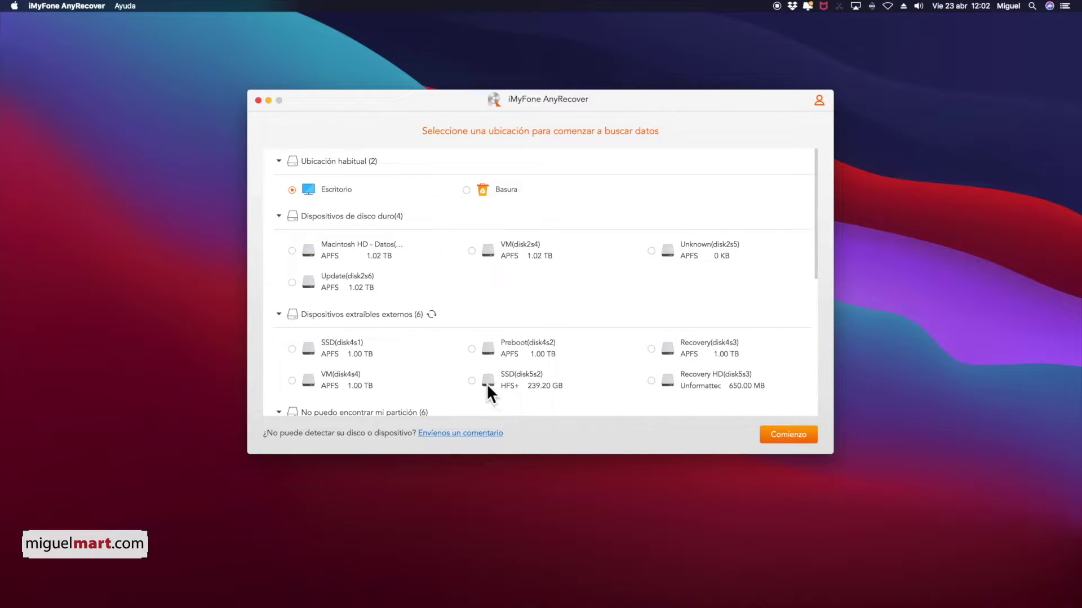
left_click(472, 381)
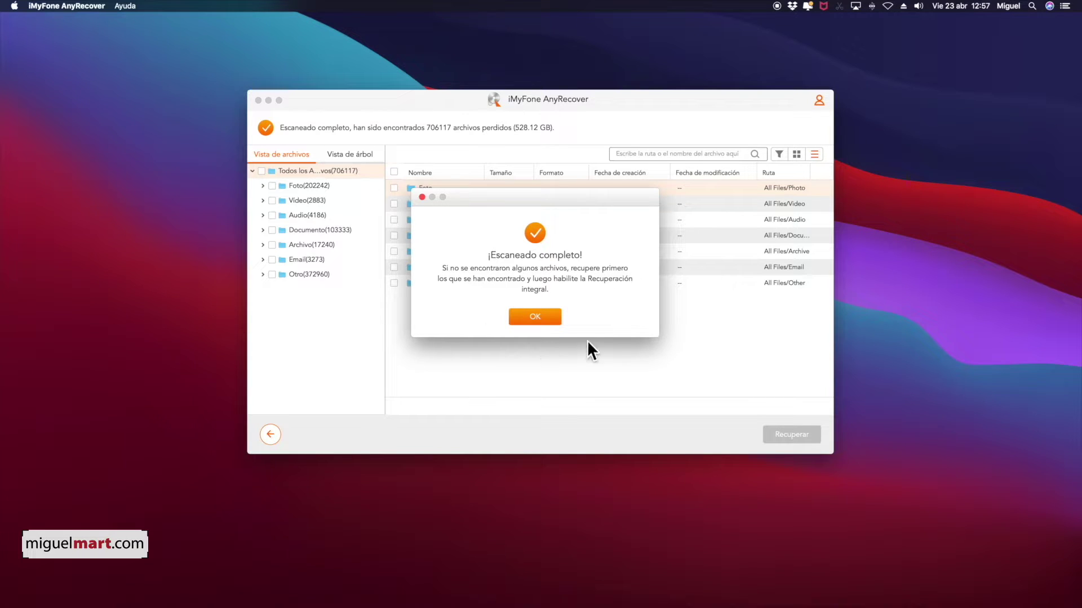
- Dismiss the scan-complete message and mark the whole Foto category for recovery
left_click(542, 317)
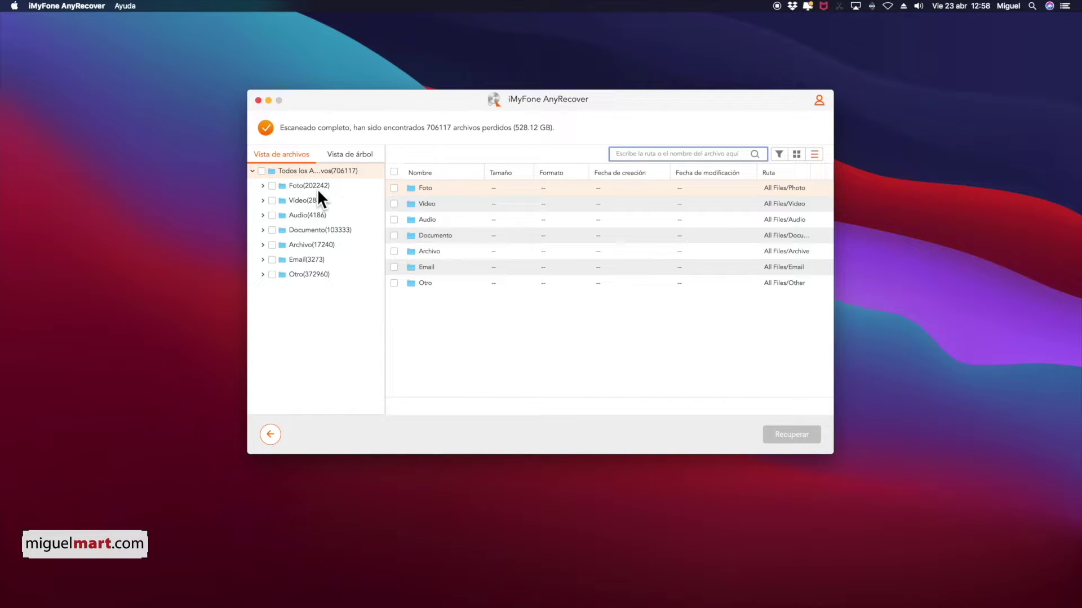
left_click(272, 186)
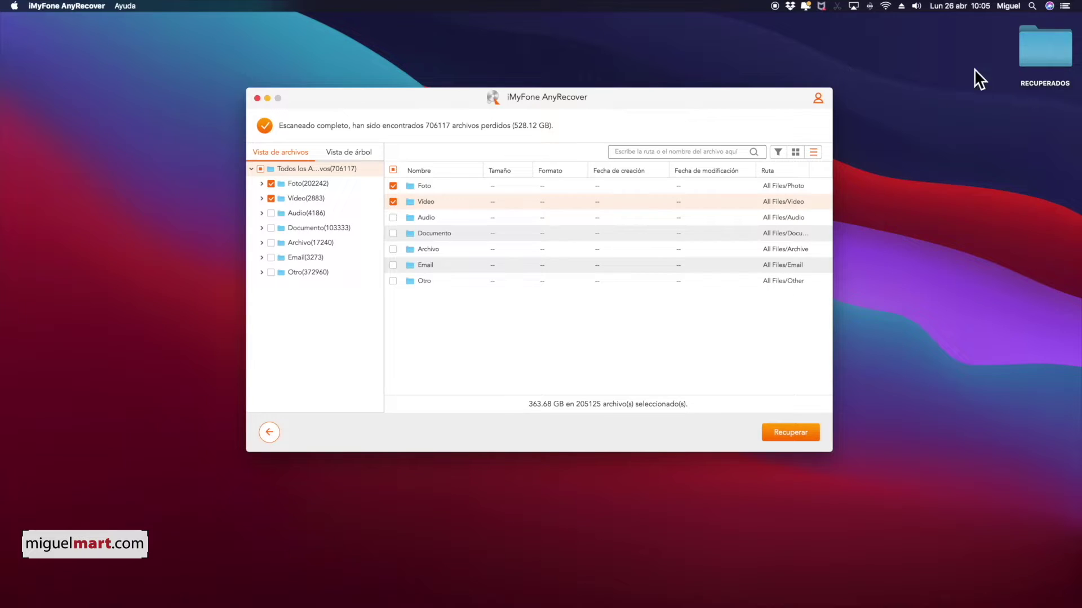
- Open the recovered Photo folder inside RECUPERADOS on the desktop and show its contents in columns
double_click(1037, 44)
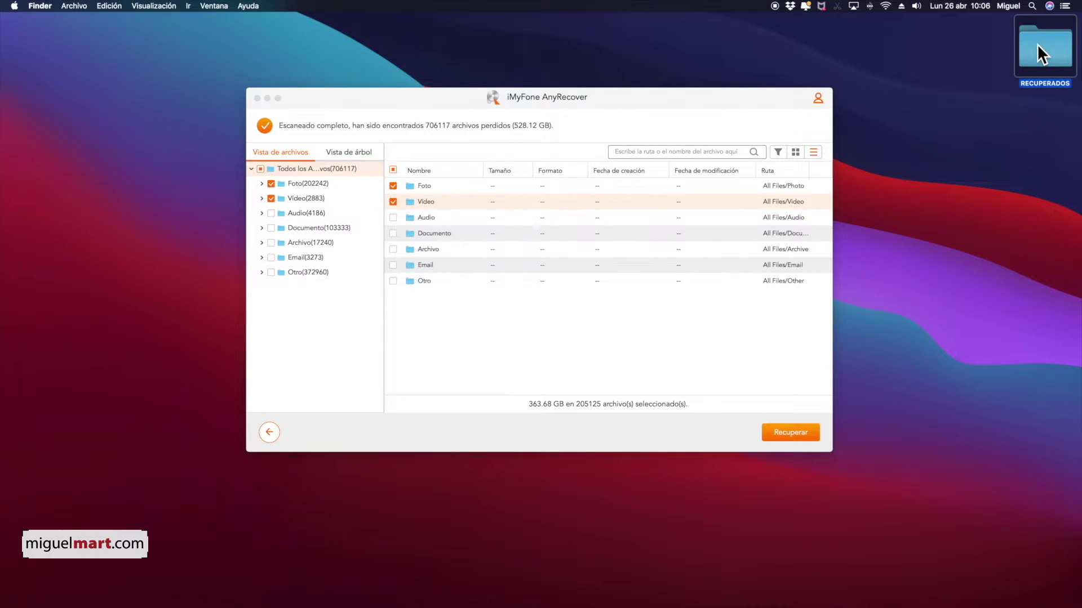
double_click(437, 140)
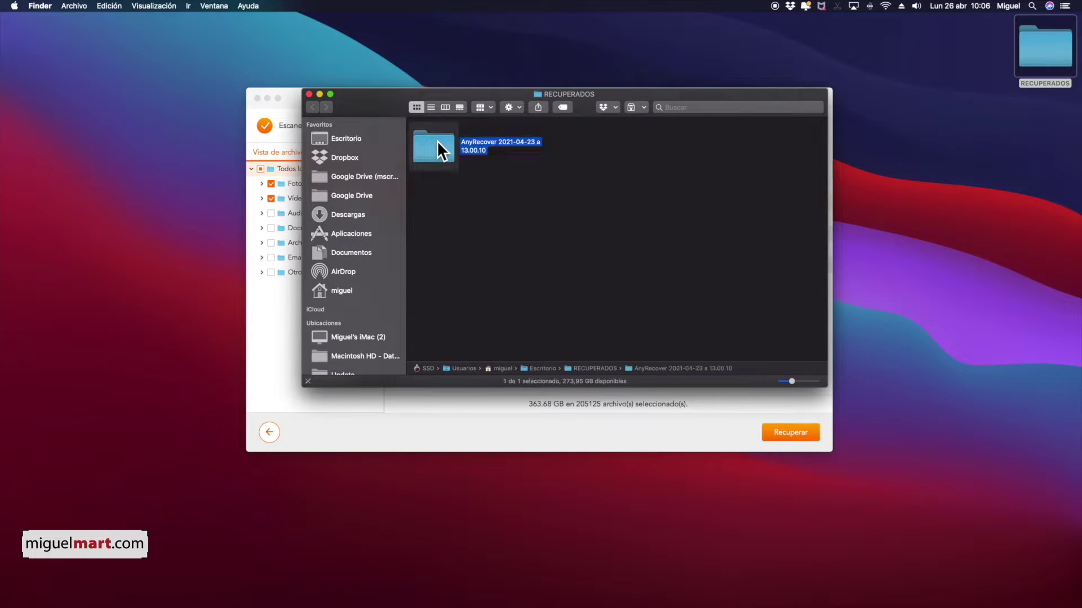
double_click(445, 151)
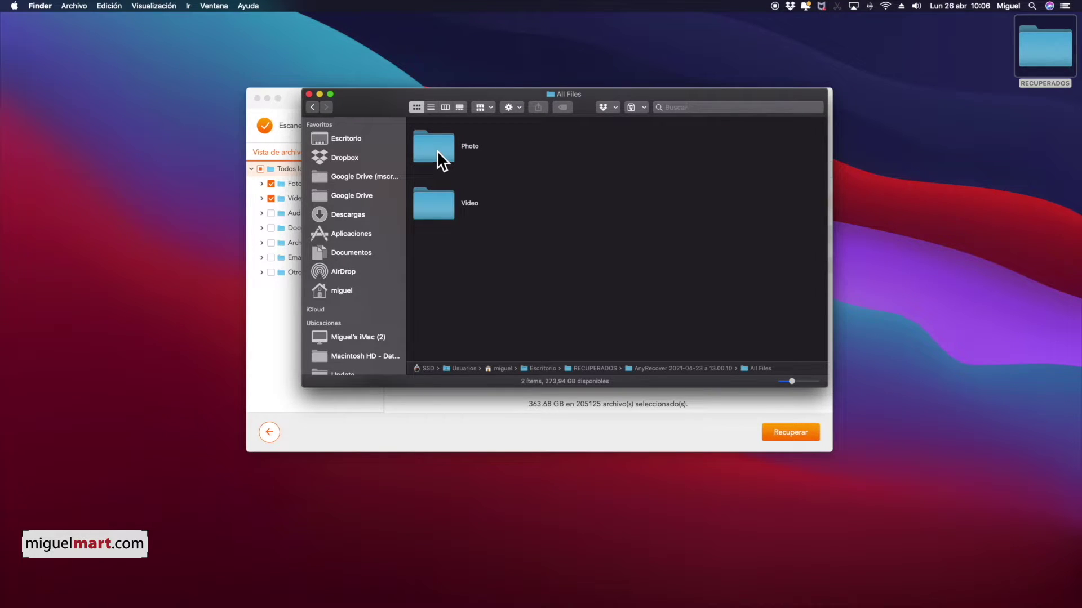
double_click(437, 151)
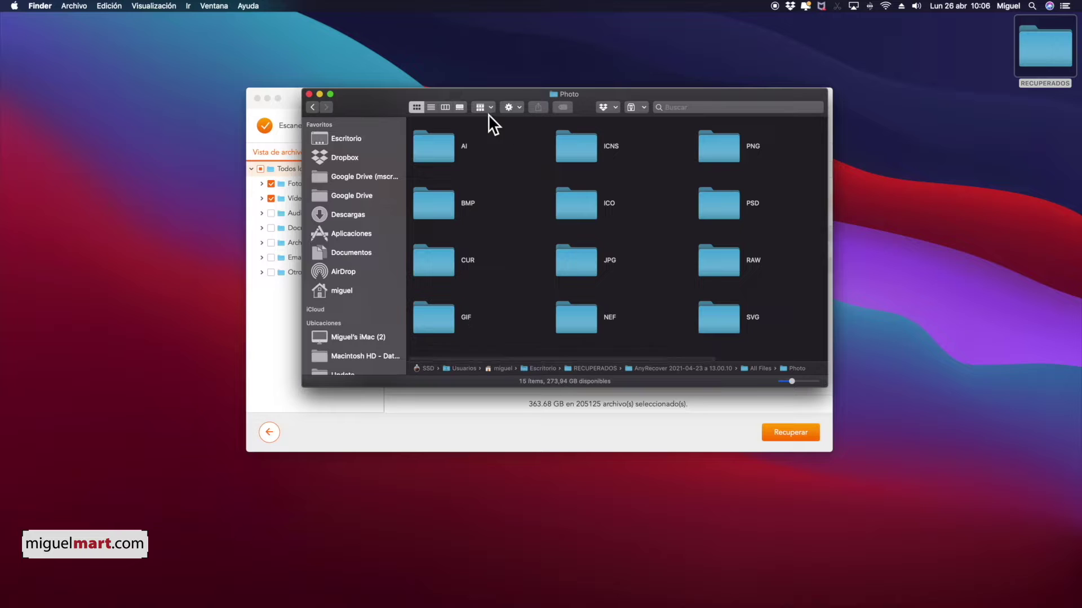
left_click(444, 106)
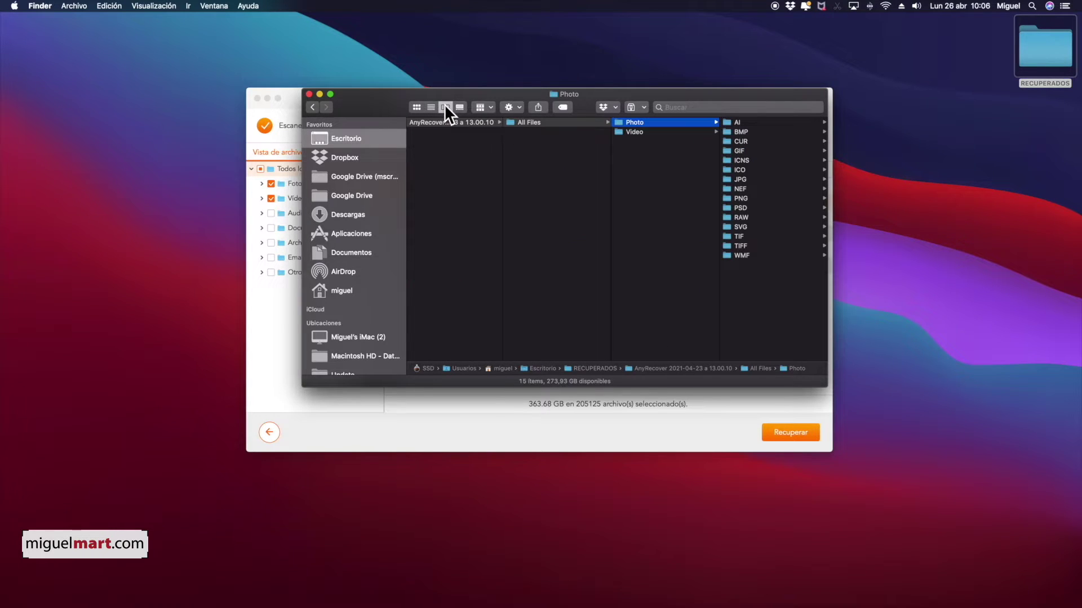
- Preview 0000049956.gif and 0000049823.gif in the GIF subfolder 3001 - 4000, and close the Finder window
left_click(734, 148)
left_click(748, 147)
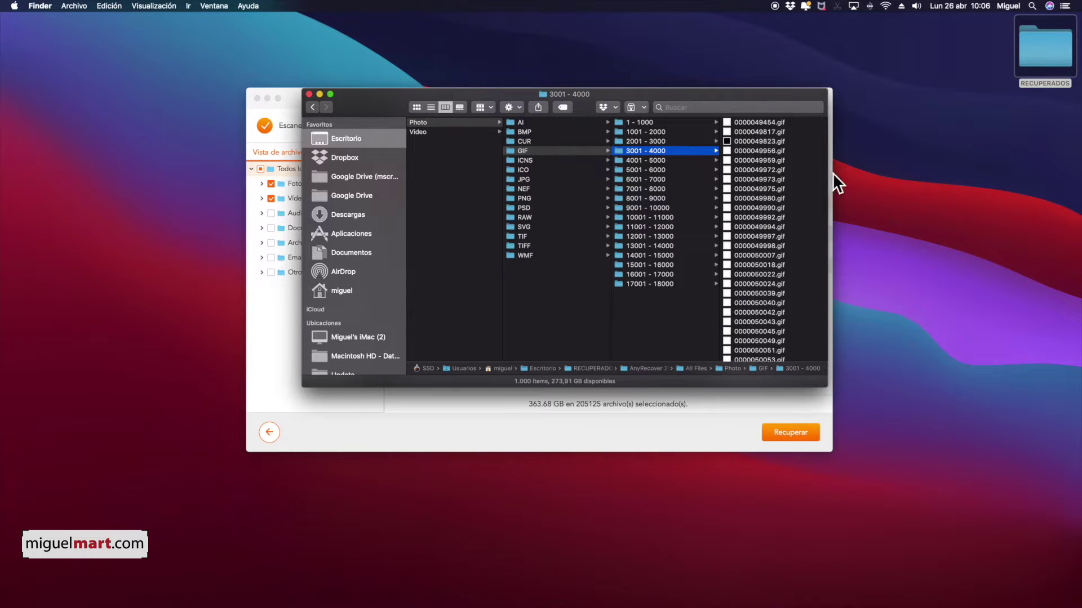
left_click(753, 151)
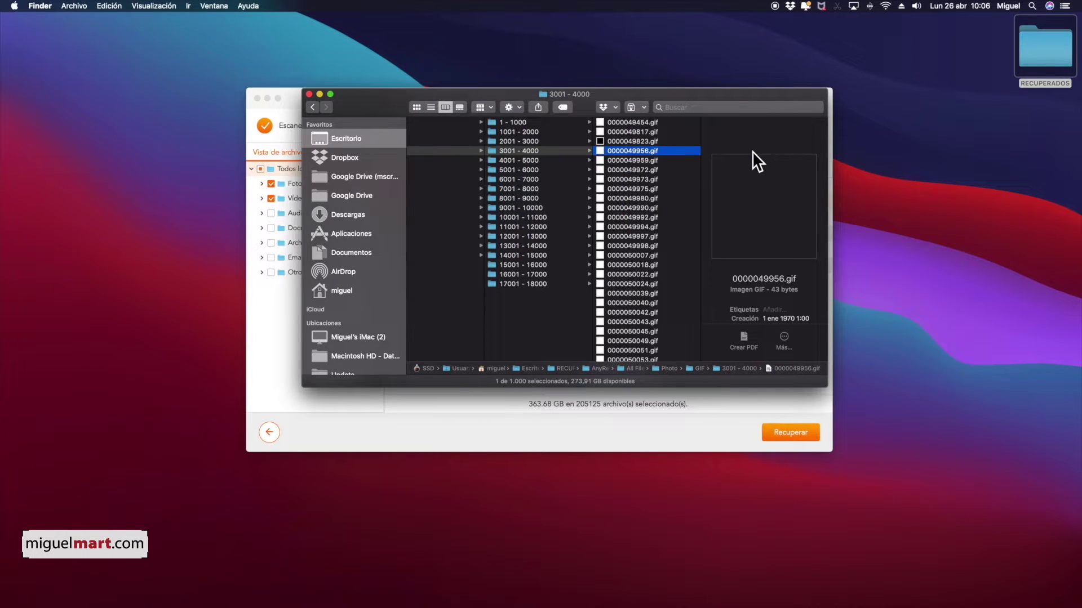
left_click(648, 142)
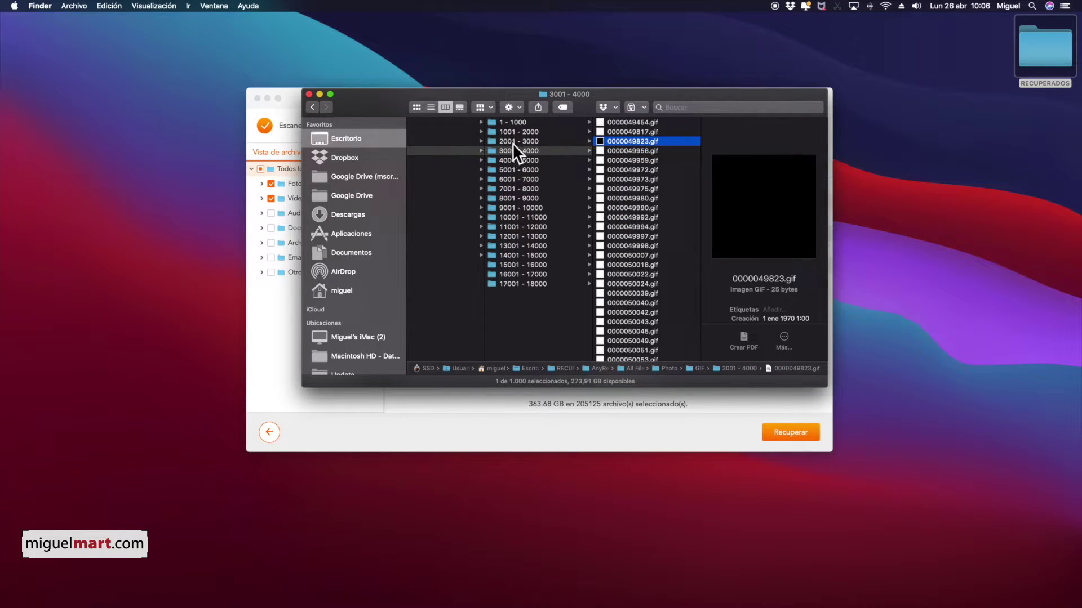
scroll(505, 137, "left", 2)
scroll(506, 137, "left", 3)
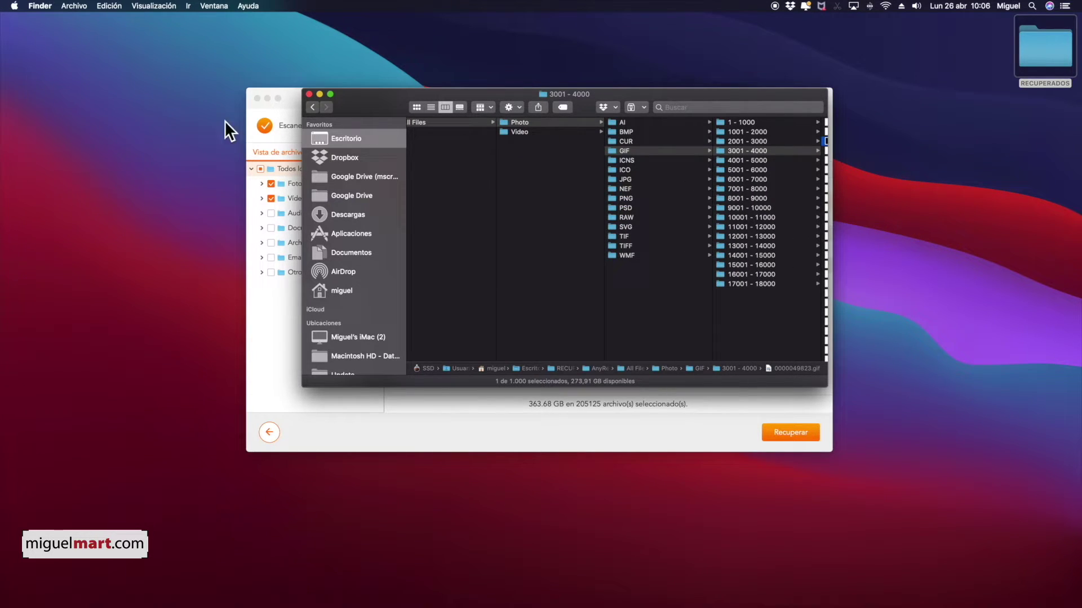
left_click(309, 94)
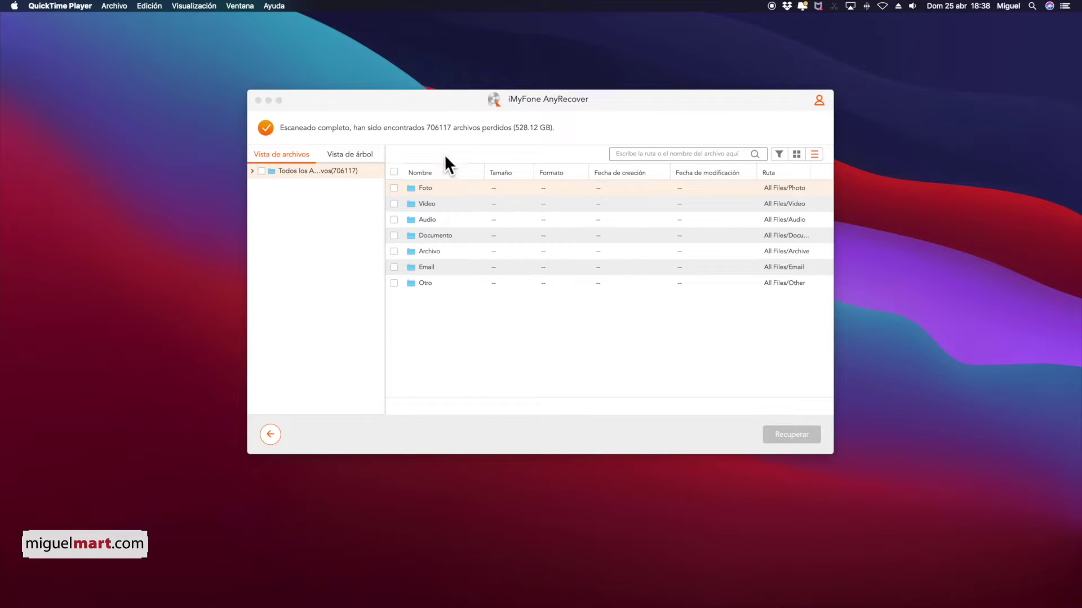
- Show the scan results in tree view with the SSD(HFS+) contents listed, and collapse both SSD branches
left_click(351, 154)
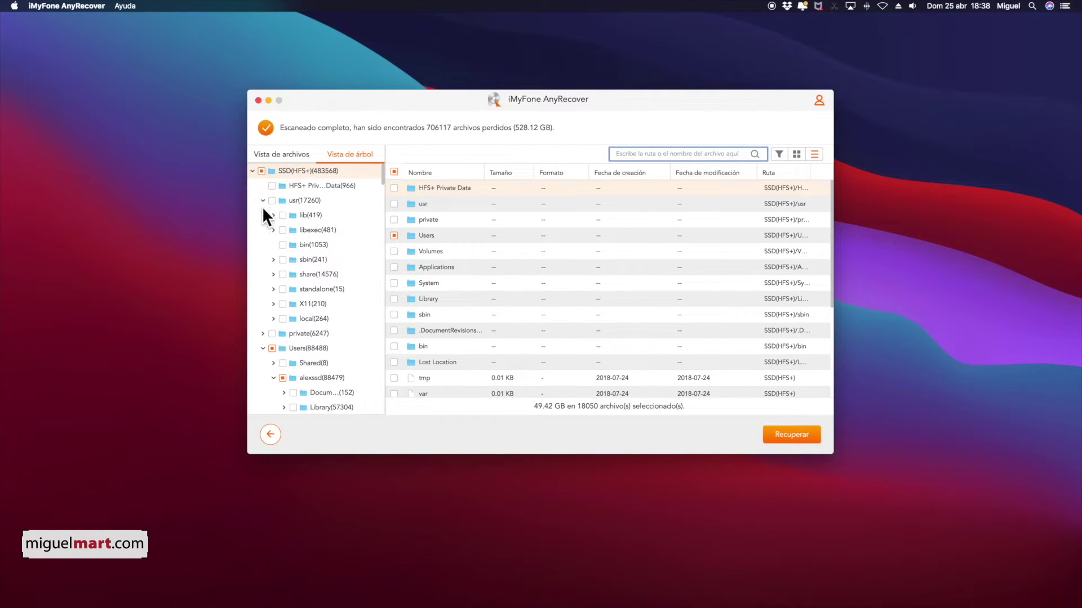
left_click(302, 185)
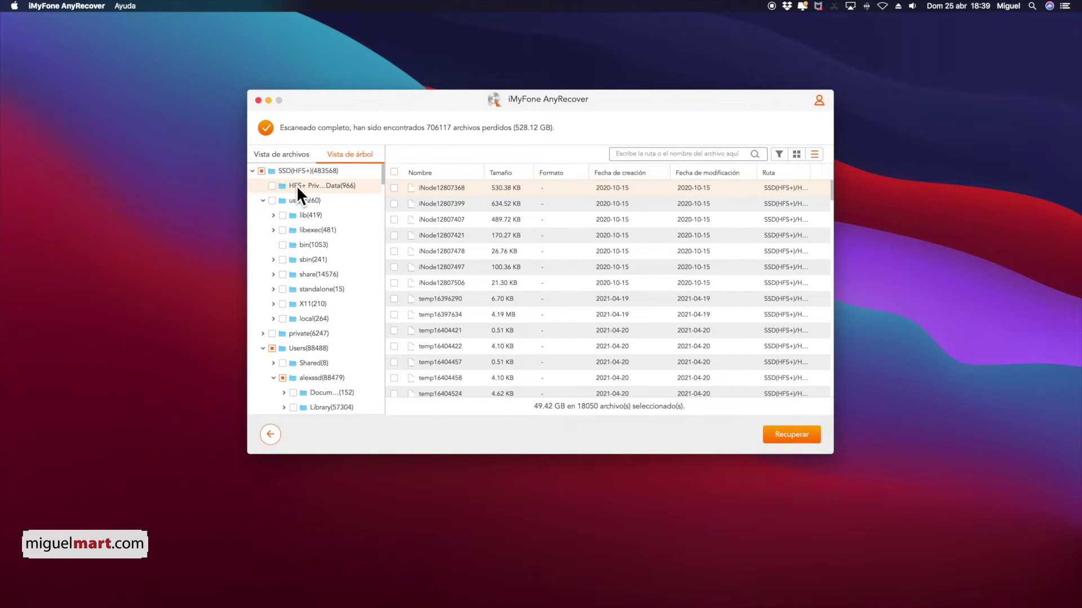
left_click(299, 170)
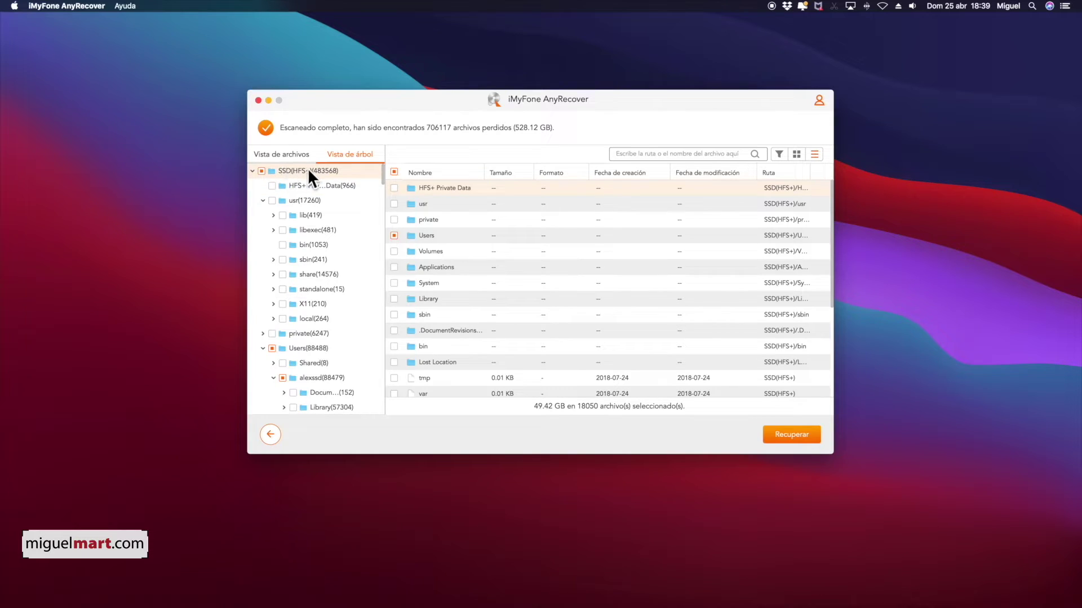
left_click(253, 170)
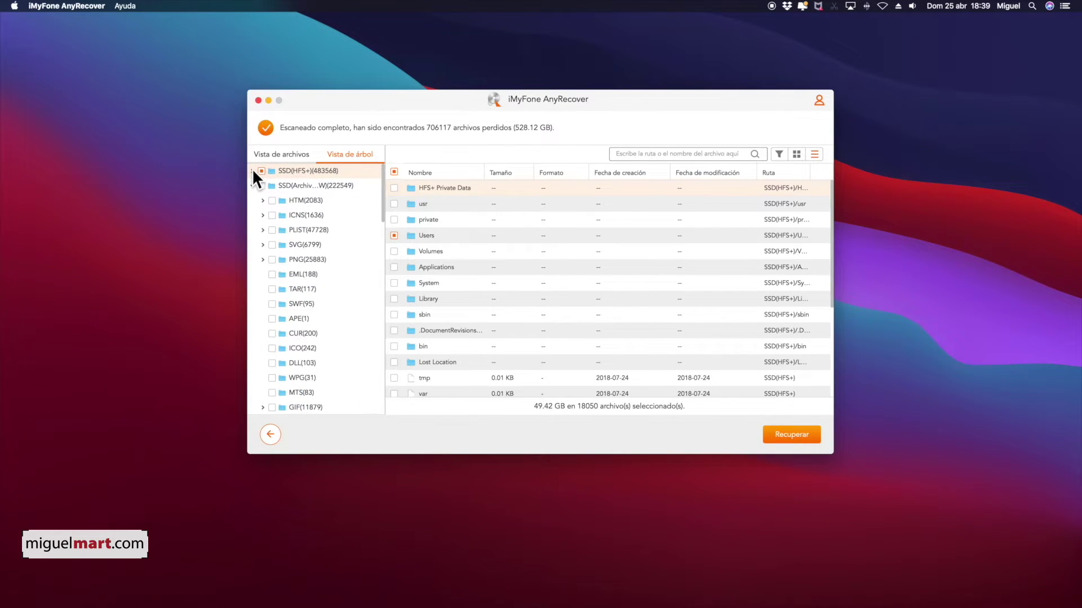
left_click(253, 186)
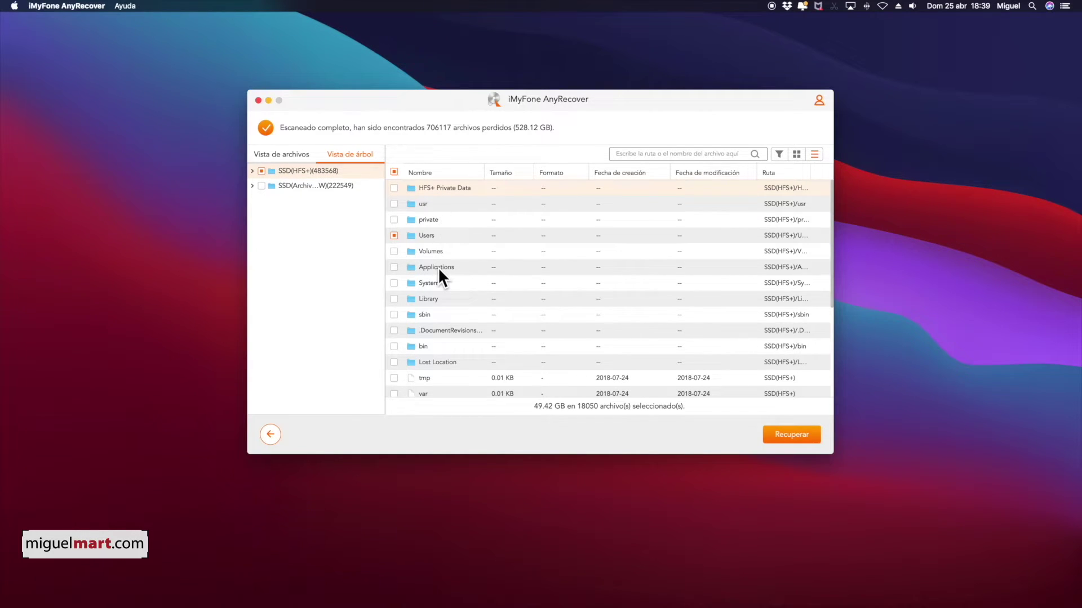
- Go into the SSD owner's home folder inside Users and mark its entire Pictures folder for recovery
double_click(408, 236)
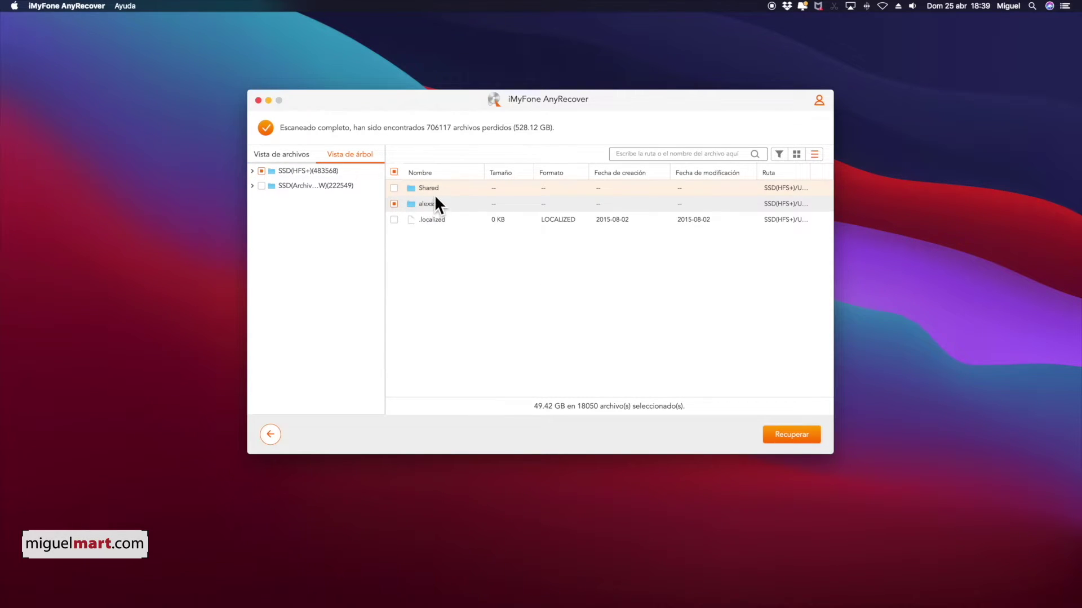
double_click(410, 203)
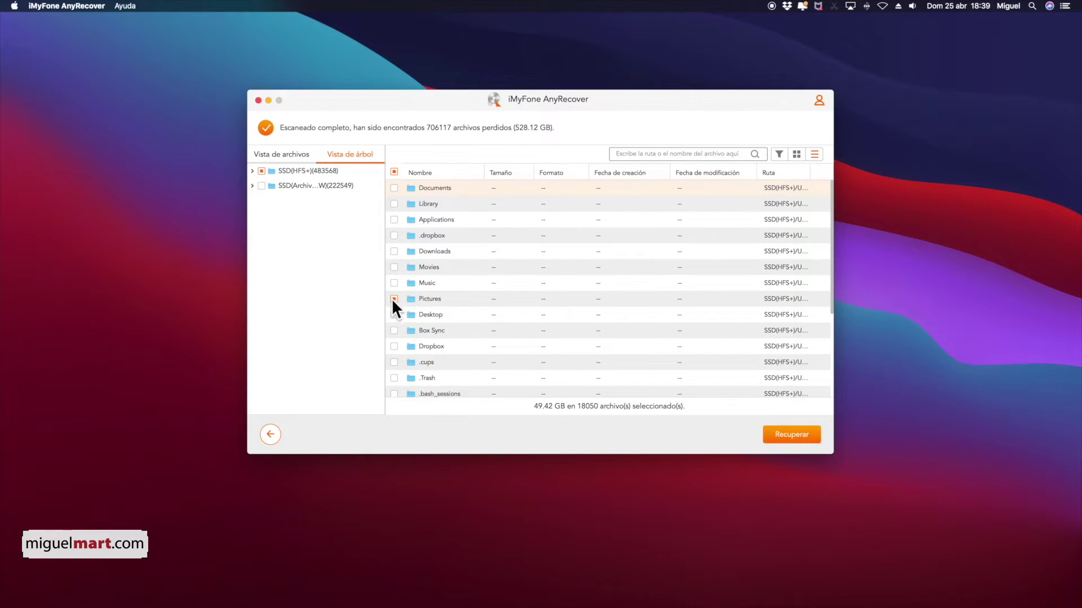
left_click(411, 296)
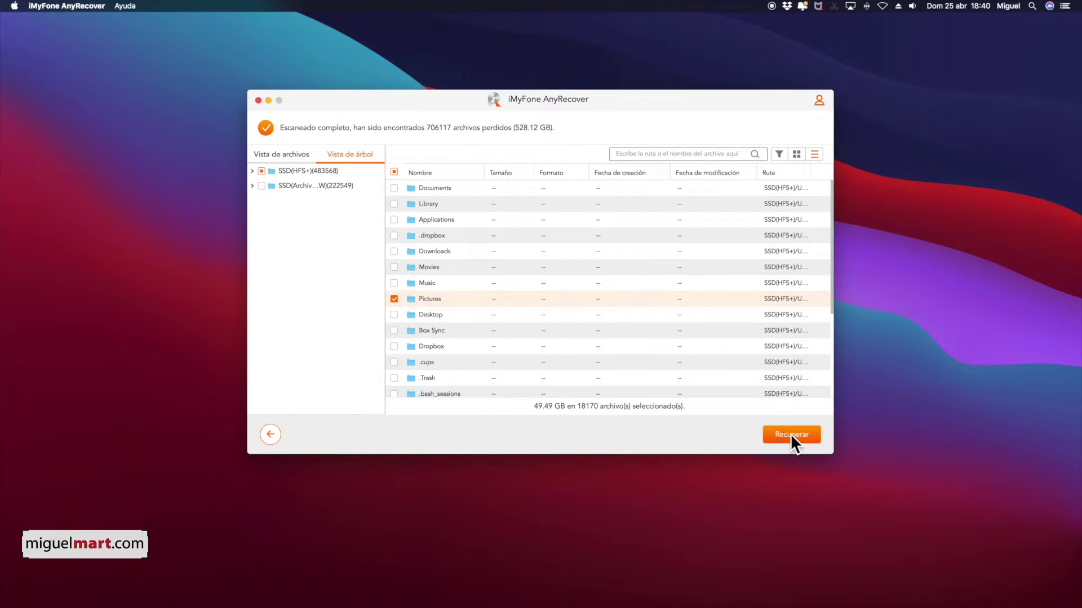
- Recover the marked files into a new desktop folder named FOTOS plus the owner's first name, and dismiss the completion message
left_click(790, 434)
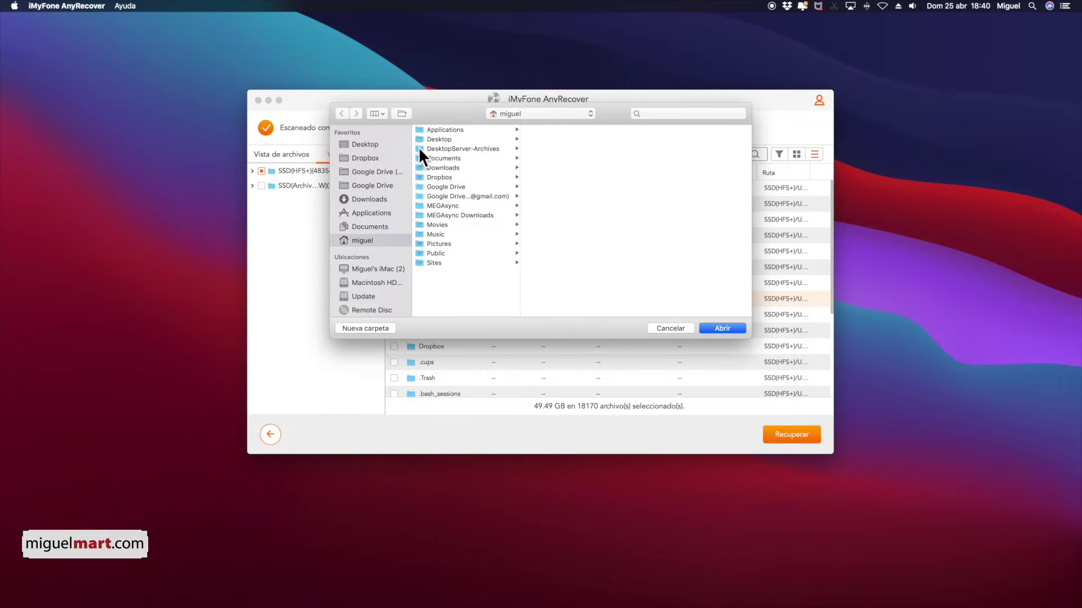
left_click(364, 143)
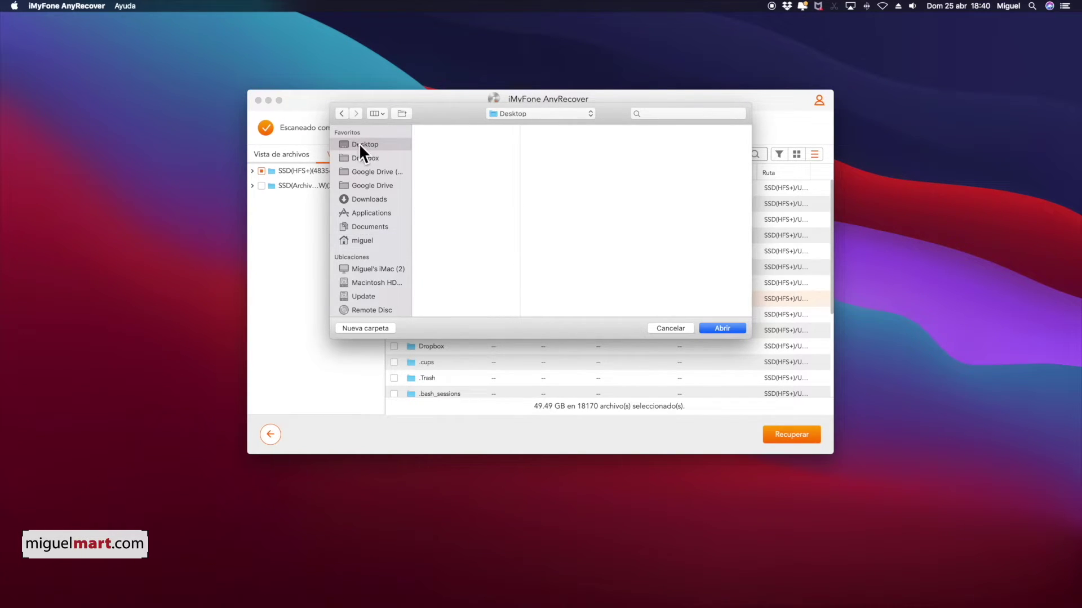
left_click(374, 329)
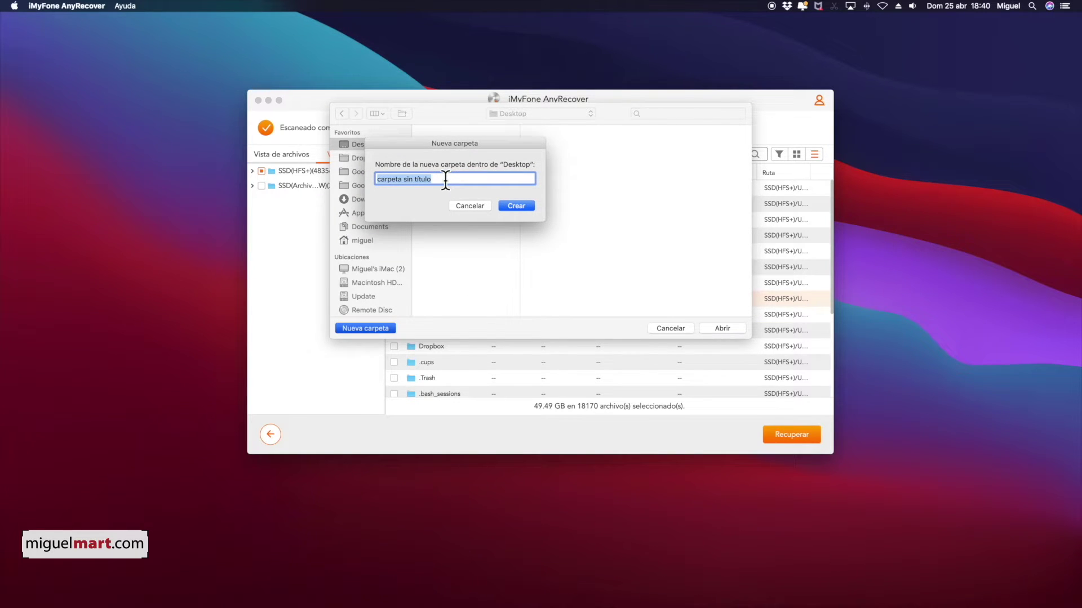
type("FOTOS ALEX")
key("Return")
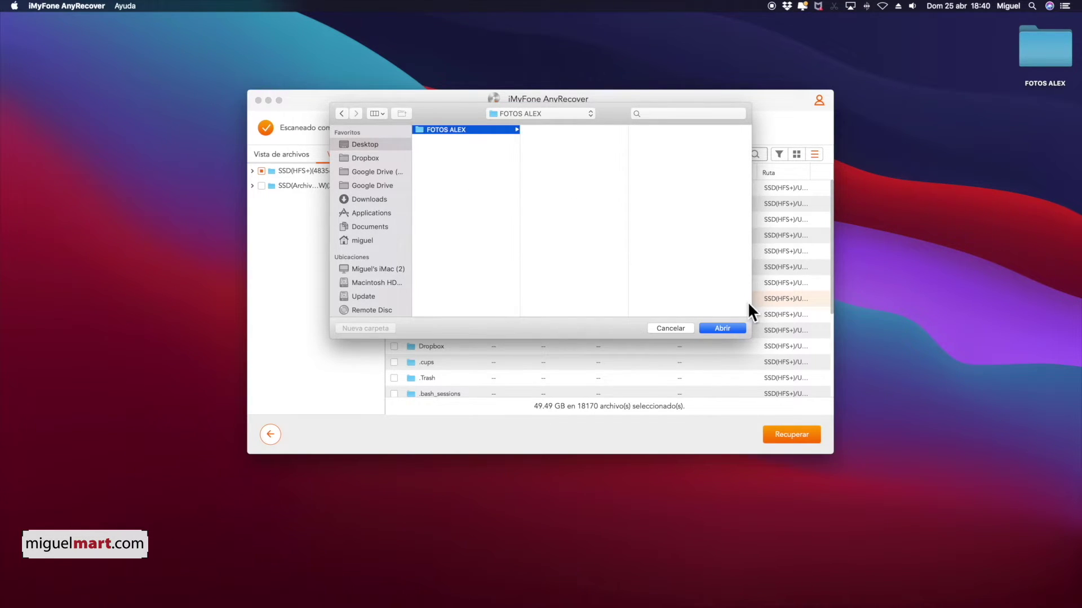
left_click(730, 327)
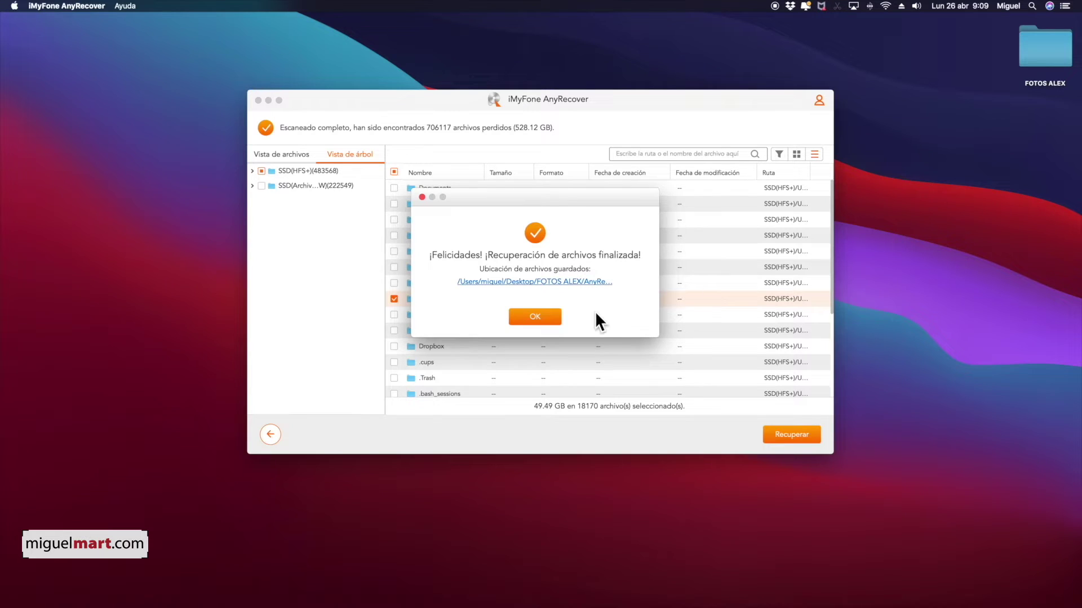
left_click(536, 317)
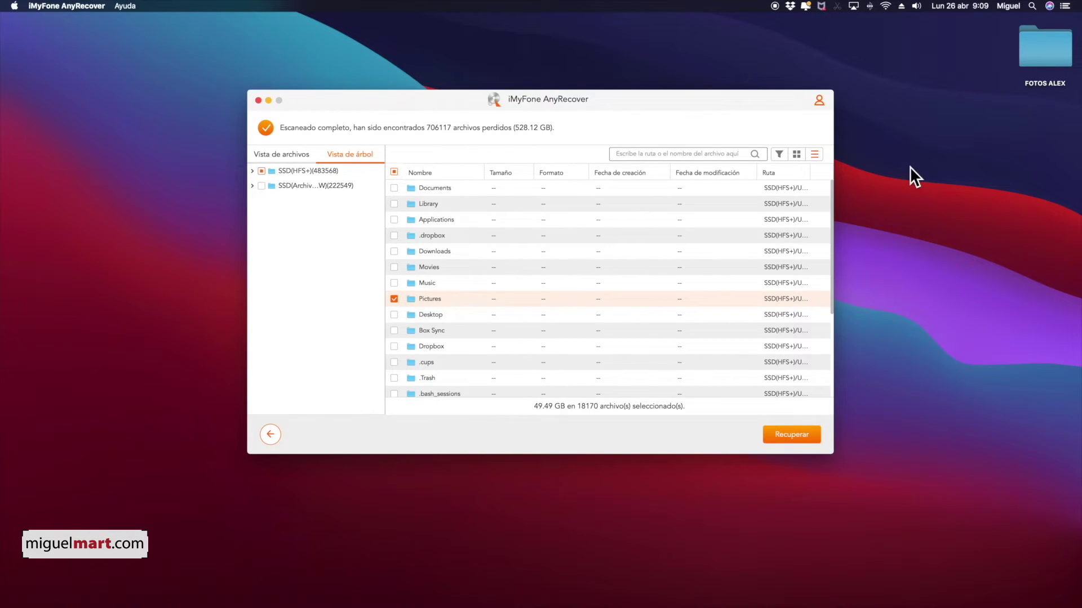
- Open the new recovery folder from the desktop, then reposition and enlarge its Finder window
left_click(1041, 49)
double_click(1041, 49)
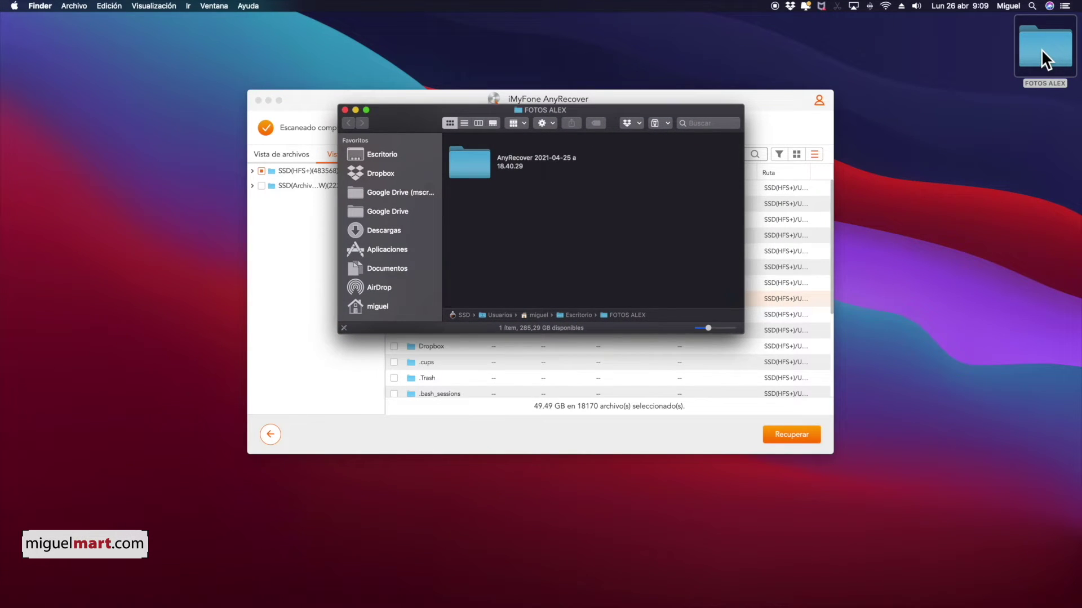
left_click_drag(416, 120, 333, 60)
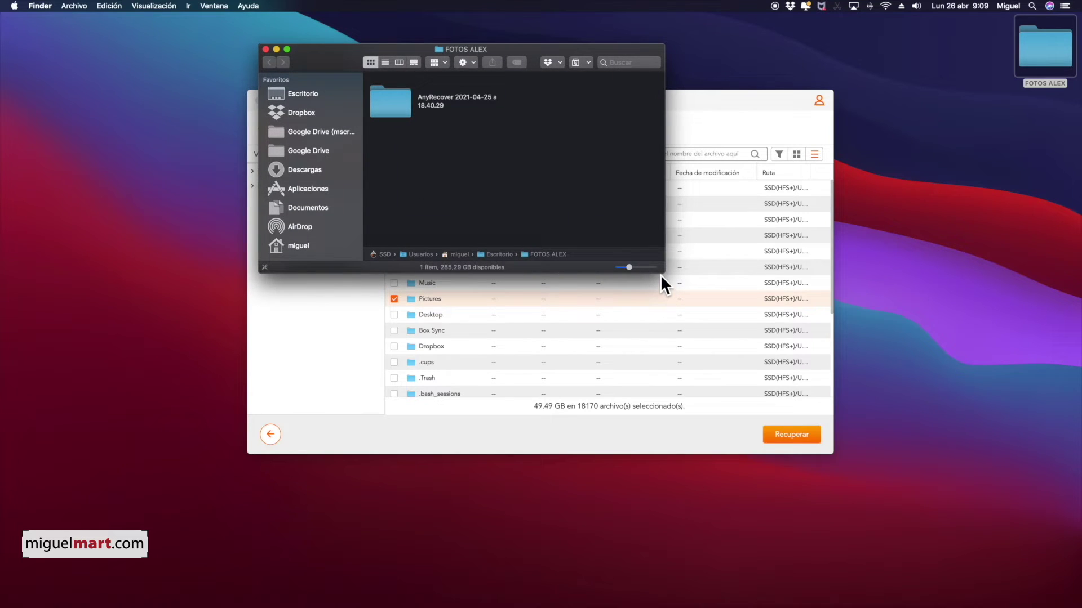
left_click_drag(664, 273, 821, 500)
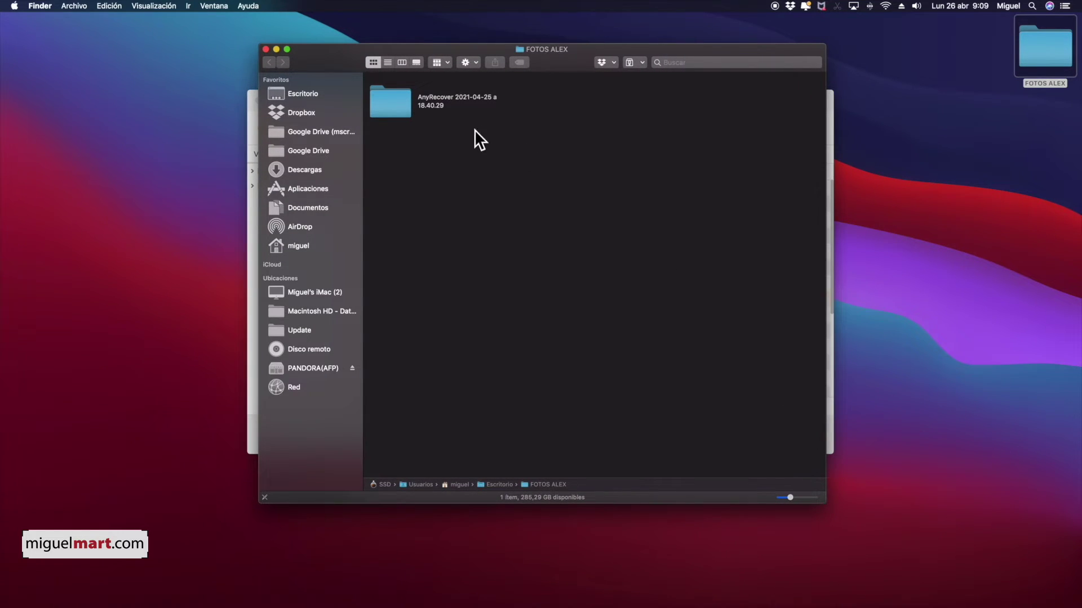
- Go through AnyRecover 2021-04-25 a 18.40.29, SSD(HFS+), Users and the owner's home folder to the recovered Pictures folder
double_click(397, 99)
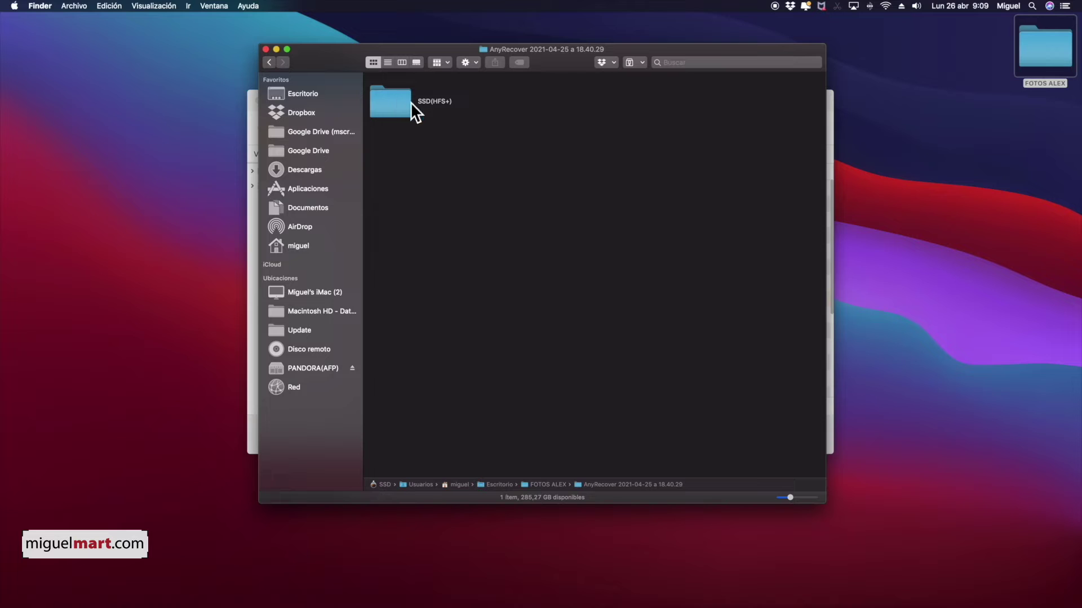
double_click(398, 105)
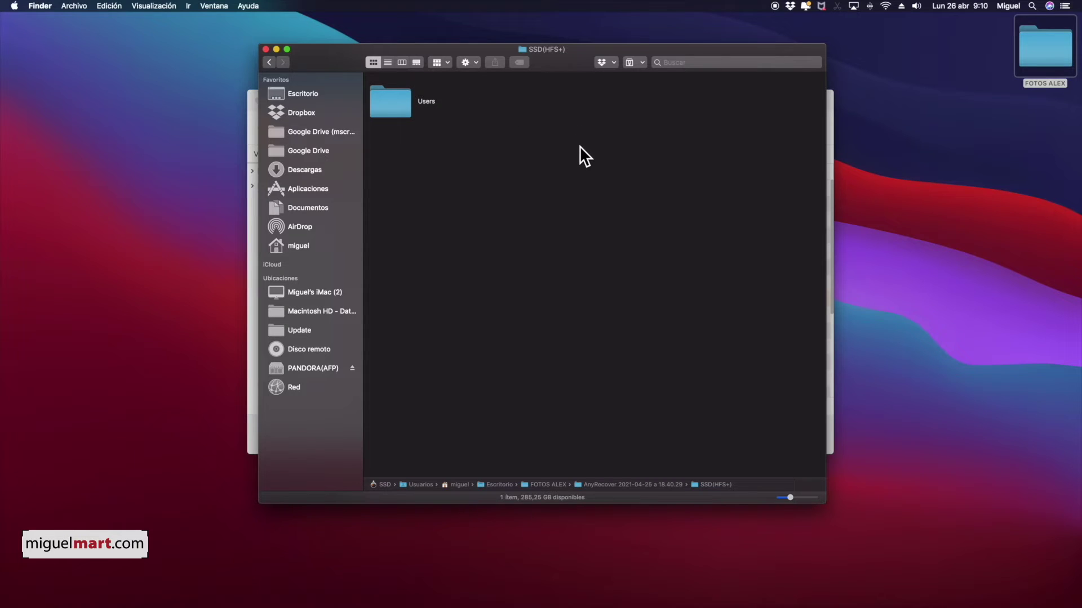
double_click(391, 104)
double_click(385, 100)
double_click(393, 100)
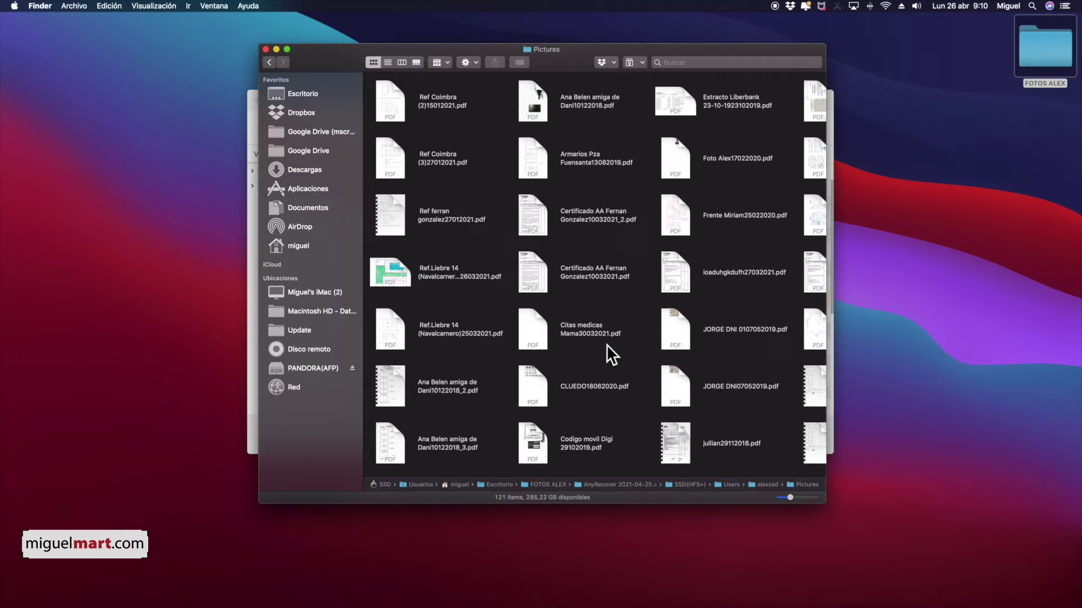
- Look through the recovered files in Pictures and open the Fototeca de Fotos.photoslibrary library
scroll(553, 165, "right", 10)
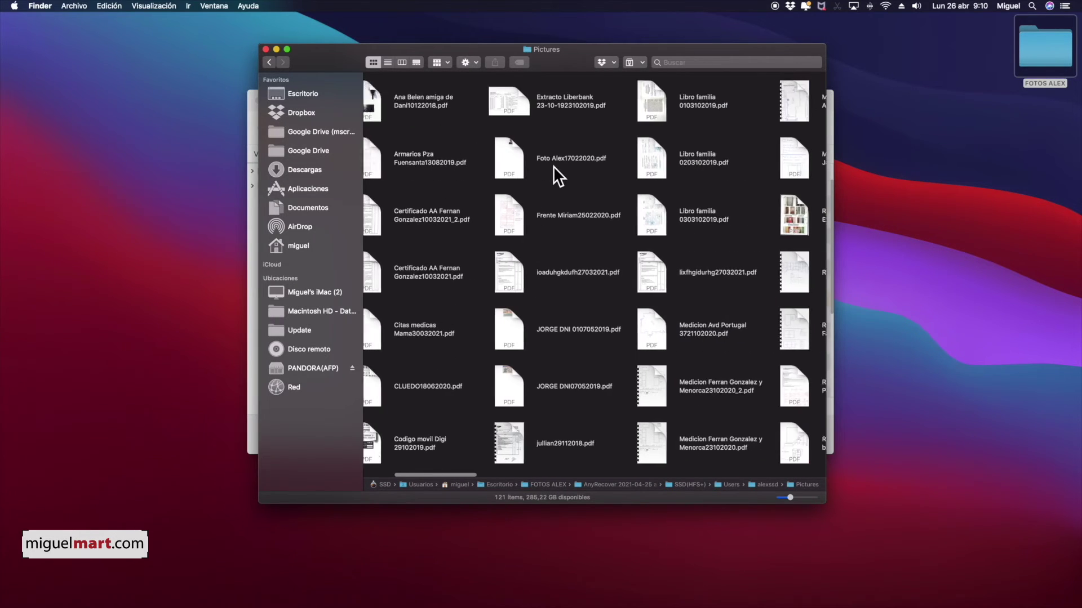
scroll(552, 165, "right", 10)
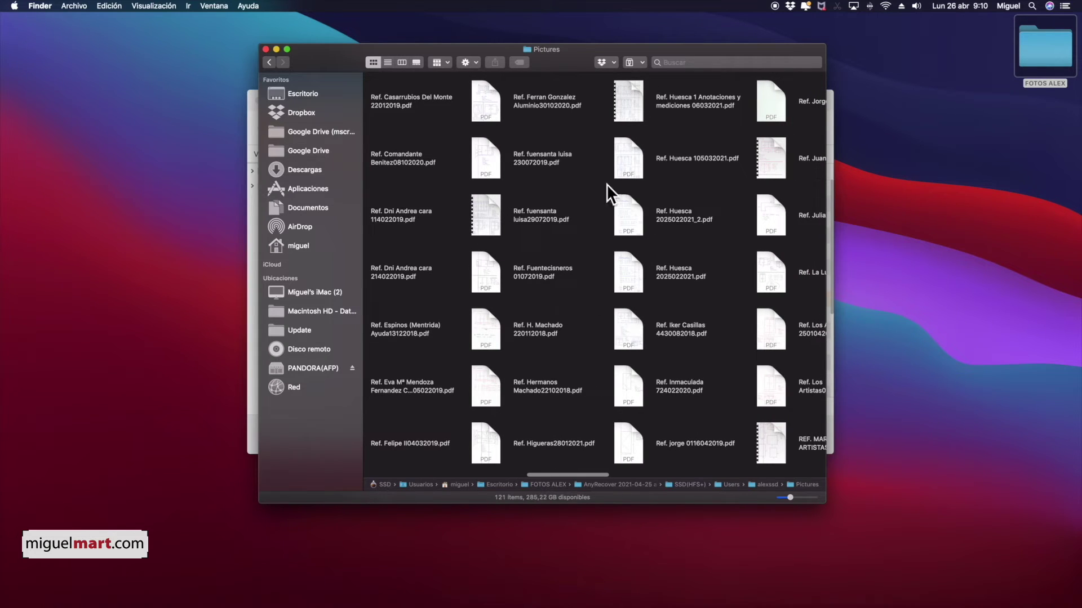
scroll(721, 198, "right", 10)
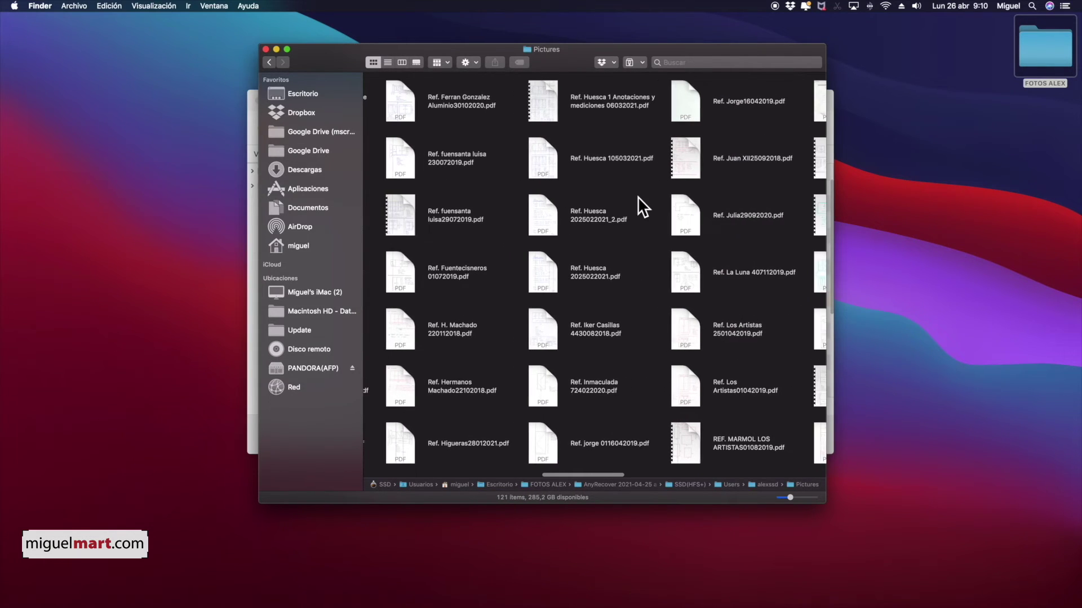
scroll(554, 192, "right", 10)
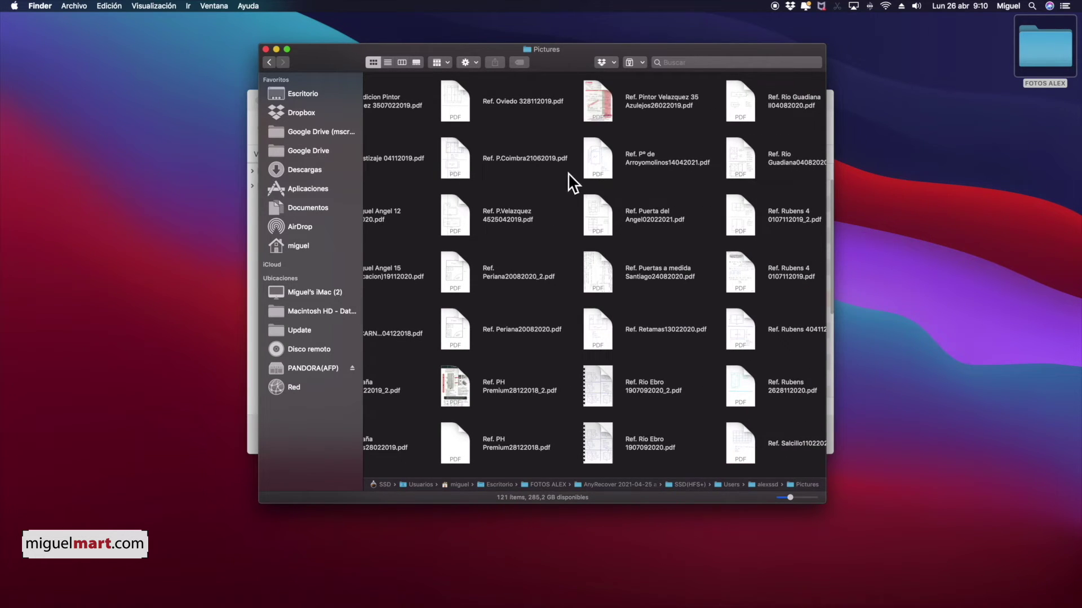
scroll(631, 188, "right", 15)
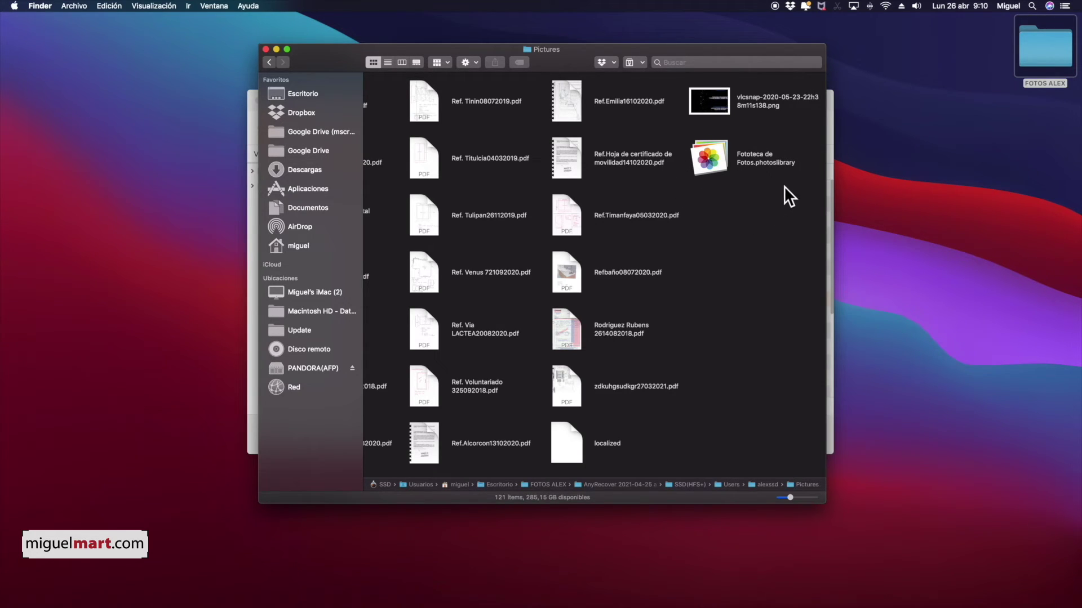
double_click(710, 159)
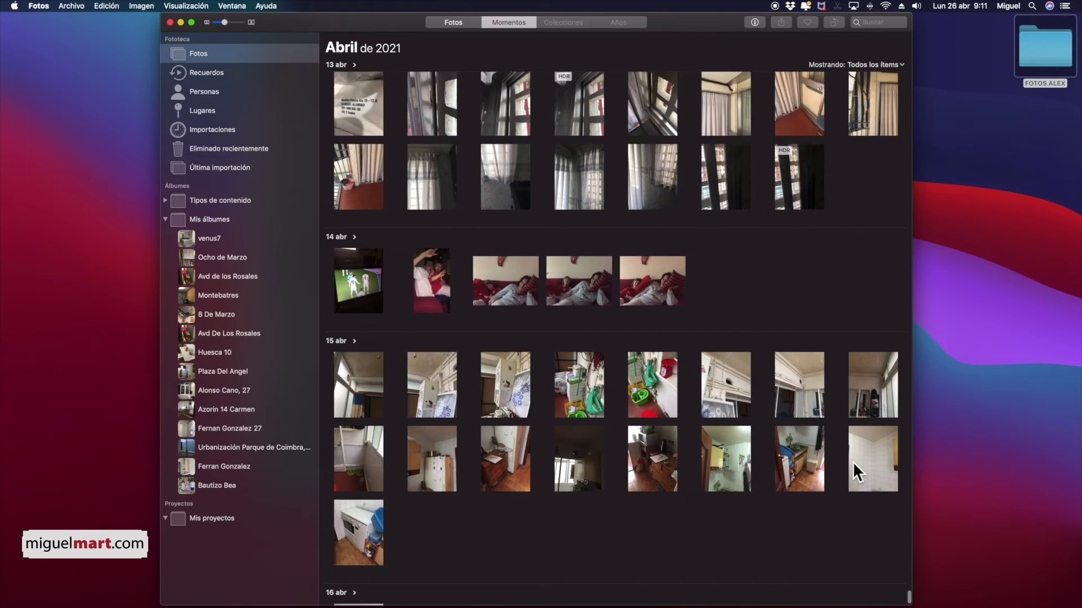
- Review the recovered photos in Momentos back to February 2021, then close Photos and the Finder window to return to iMyFone AnyRecover
scroll(774, 429, "up", 15)
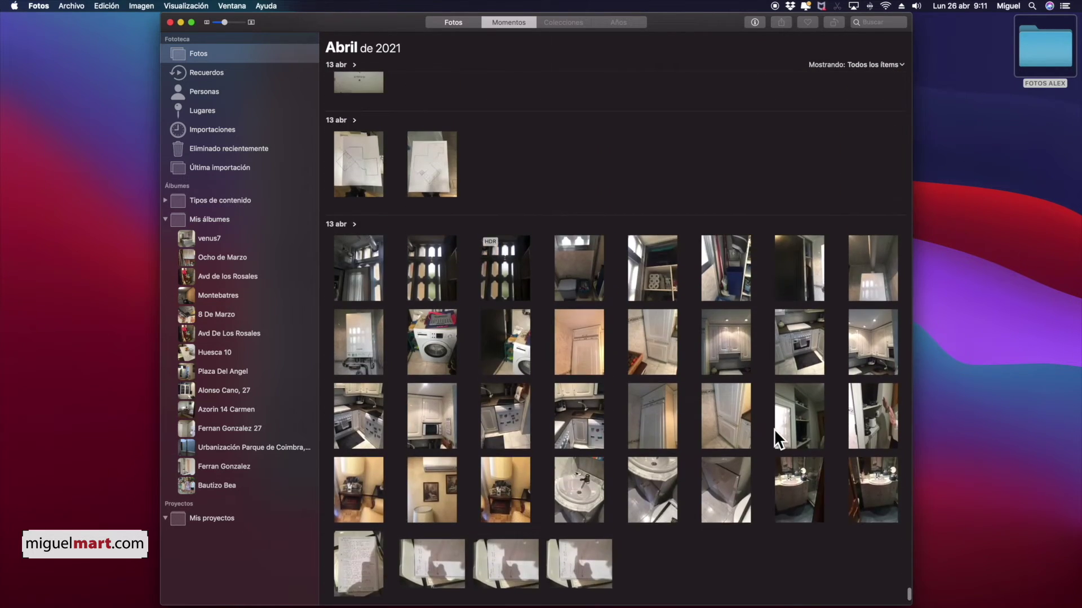
scroll(773, 428, "up", 20)
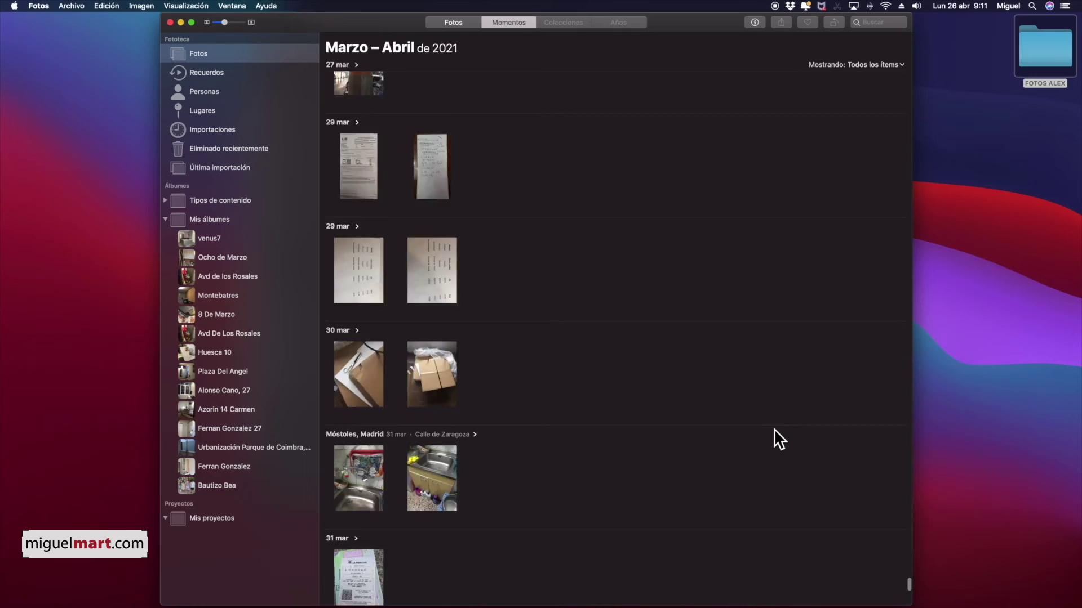
scroll(773, 436, "up", 20)
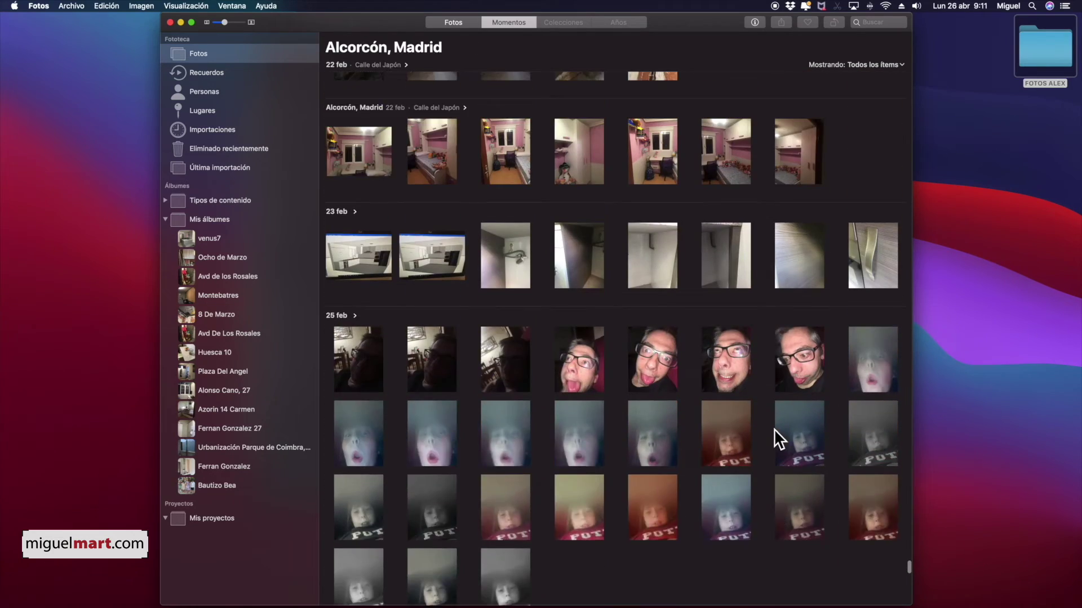
scroll(773, 429, "down", 20)
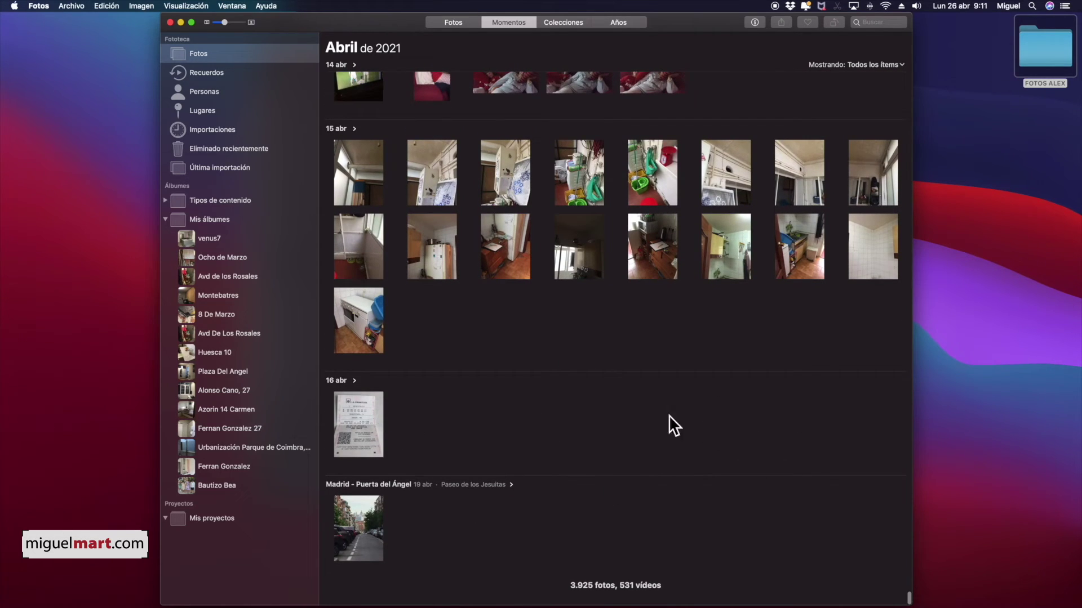
key("super+q")
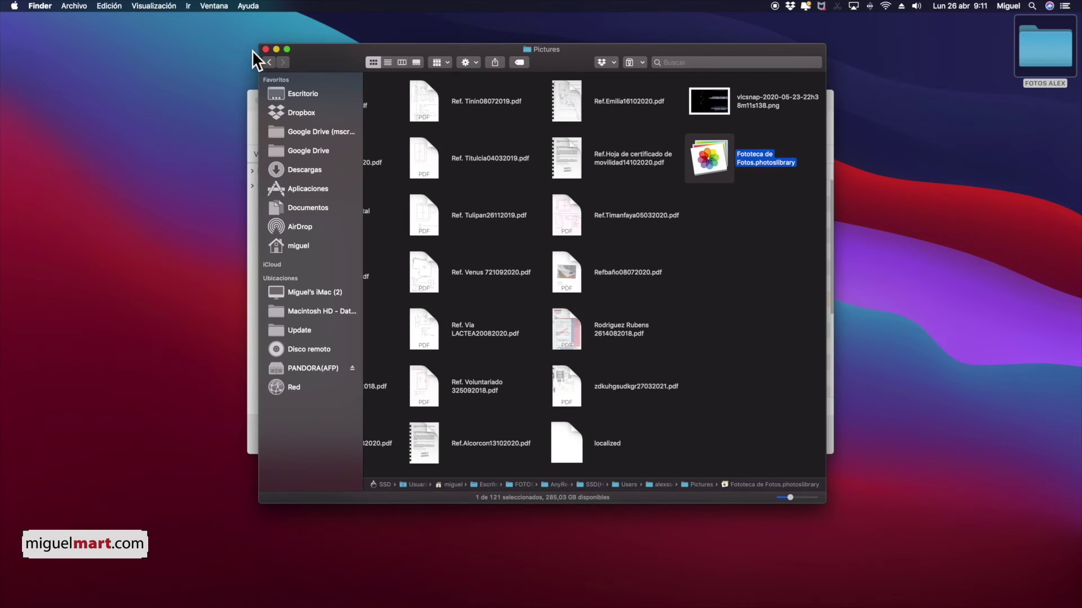
key("super+w")
left_click(661, 113)
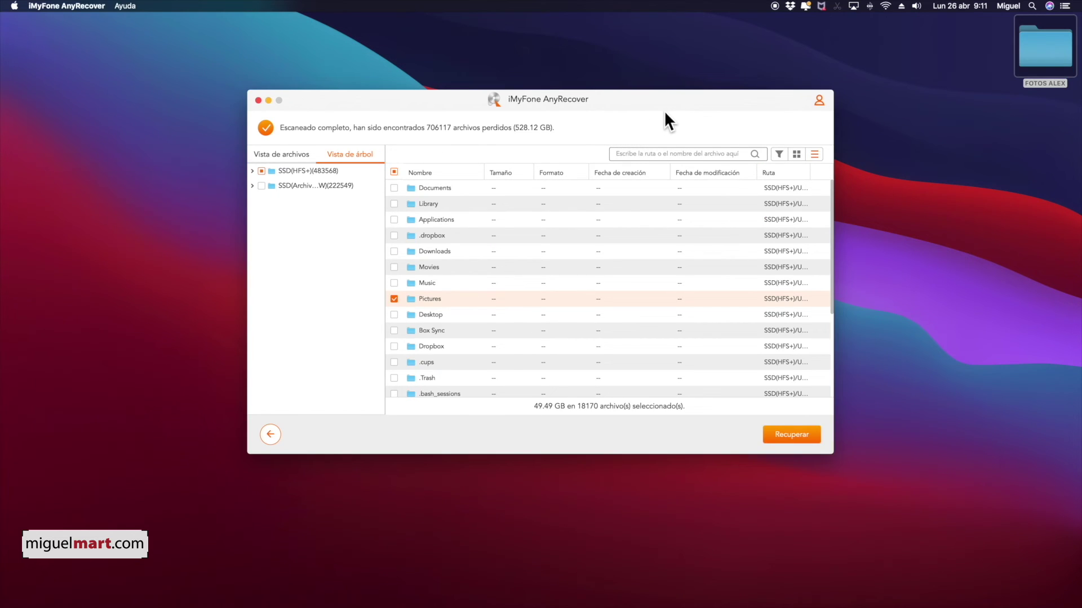